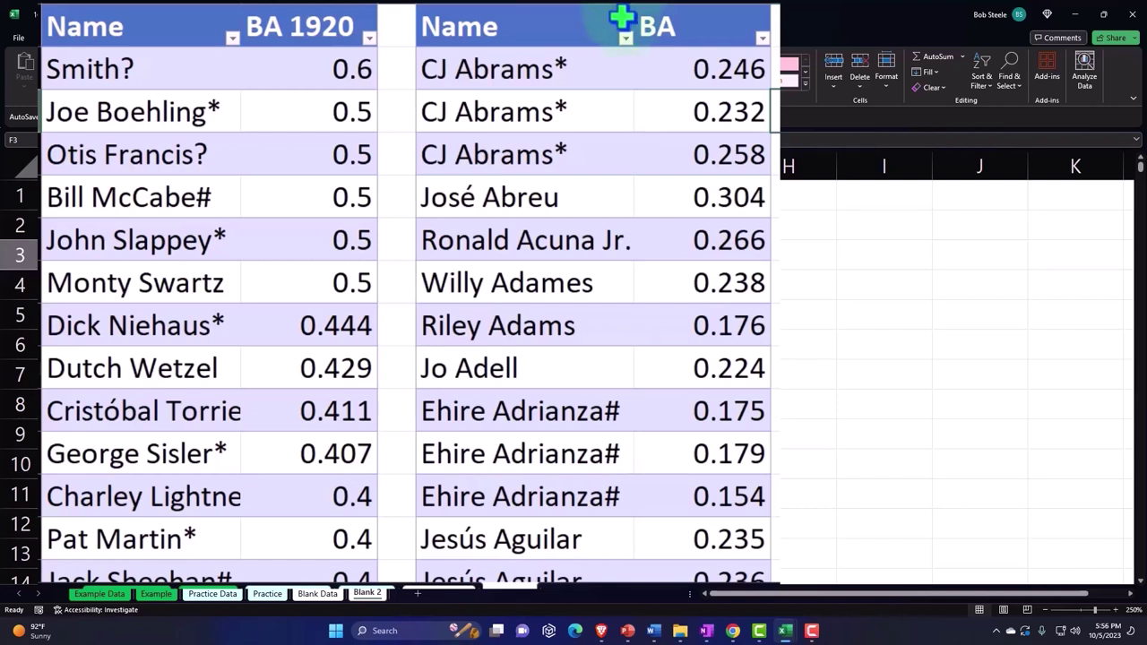
Change the second table's heading in E1 from BA to 'BA 2022'
{"action": "double_click", "coordinate": [700, 27]}
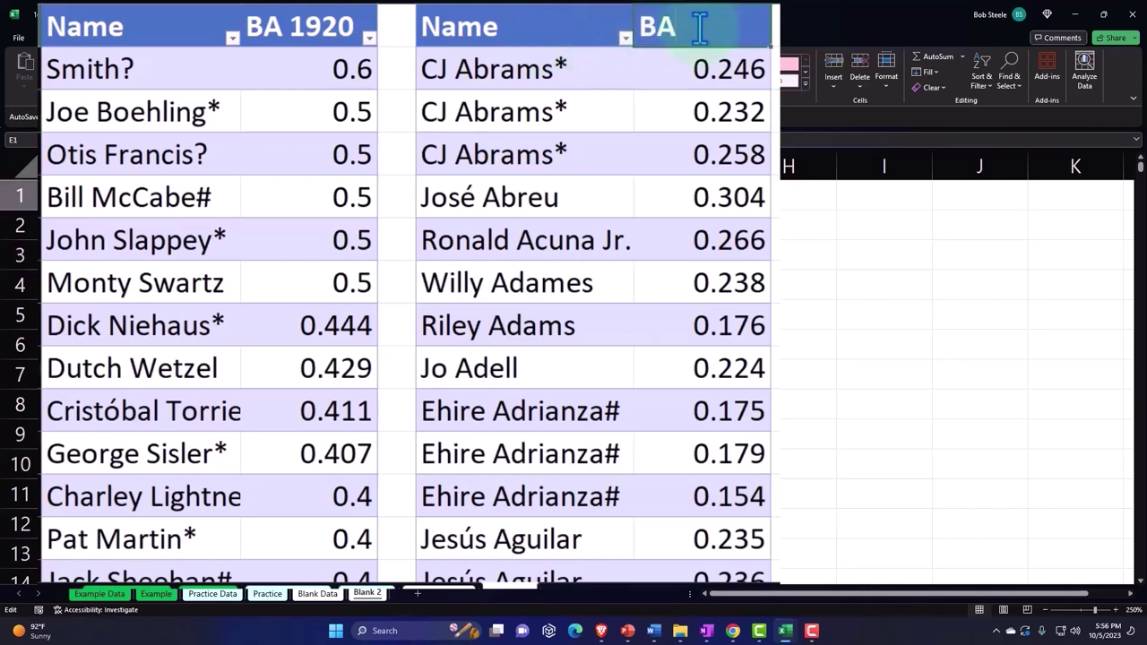
{"action": "type", "text": "20"}
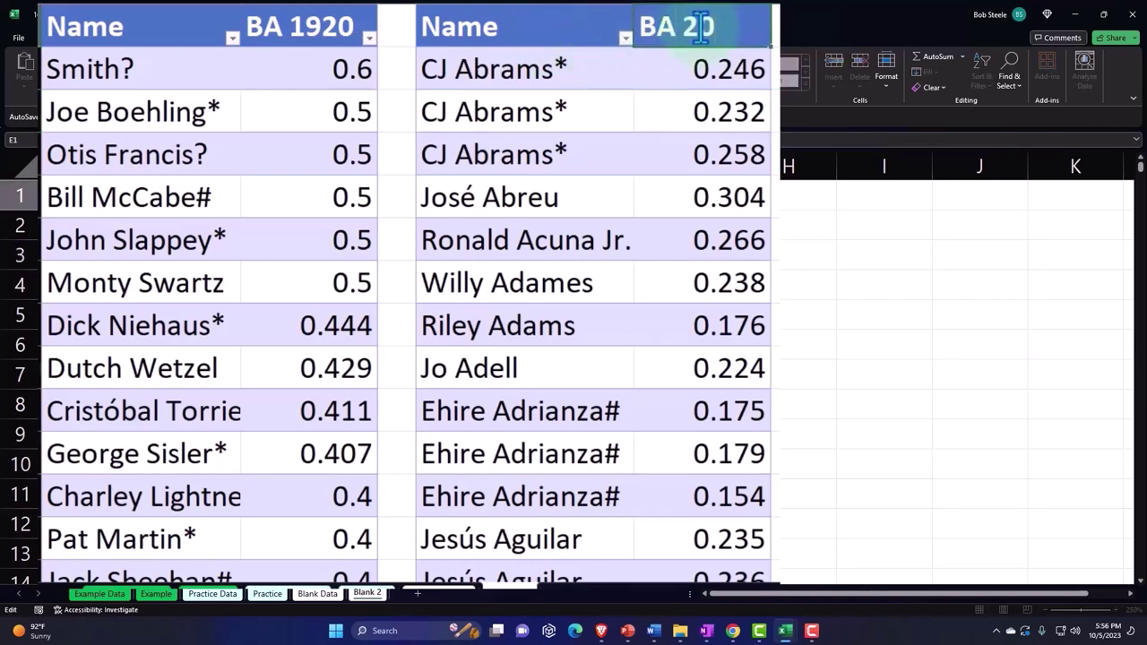
{"action": "type", "text": "22"}
{"action": "key", "text": "Return"}
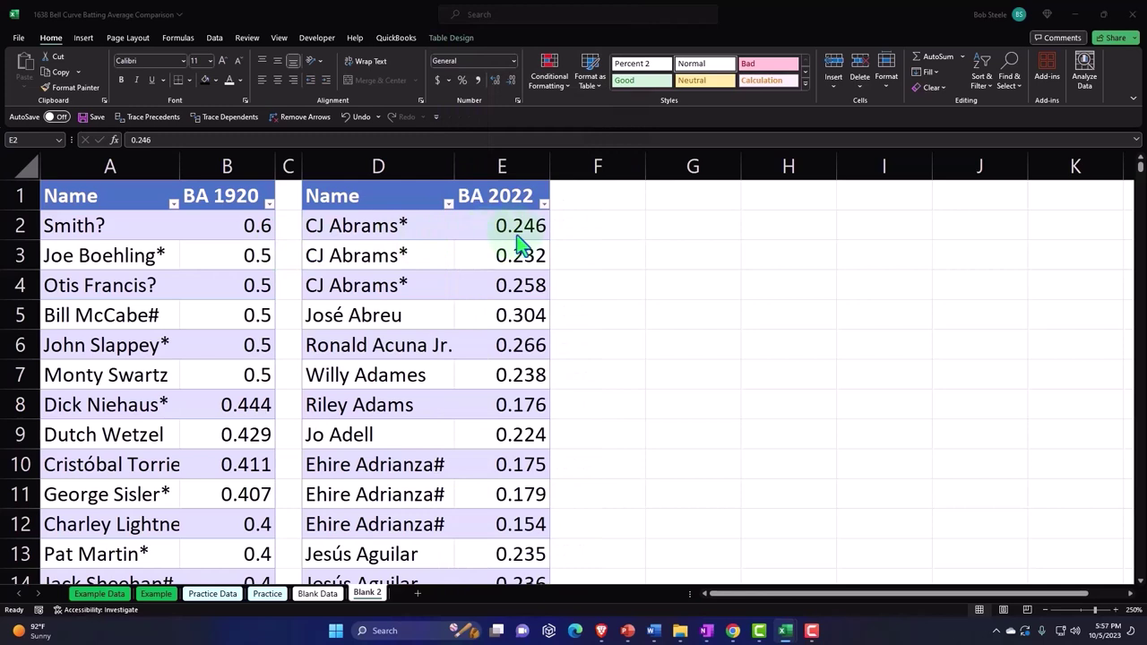
Insert a blank column C to the right of the BA 1920 column
{"action": "left_click", "coordinate": [289, 166]}
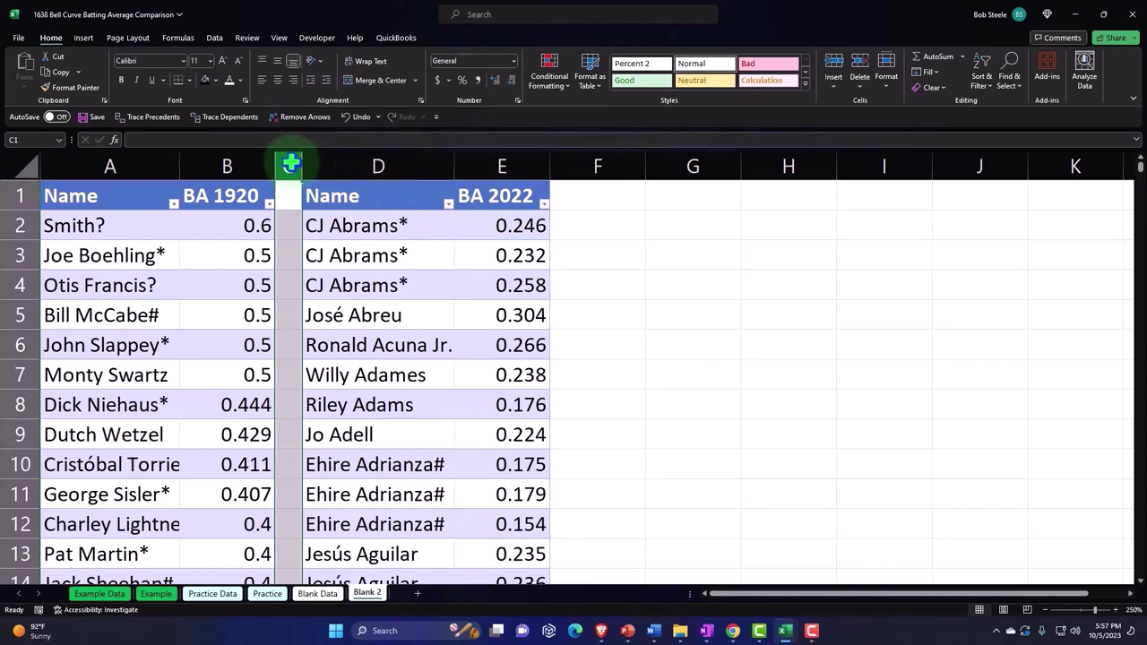
{"action": "right_click", "coordinate": [291, 164]}
{"action": "left_click", "coordinate": [321, 273]}
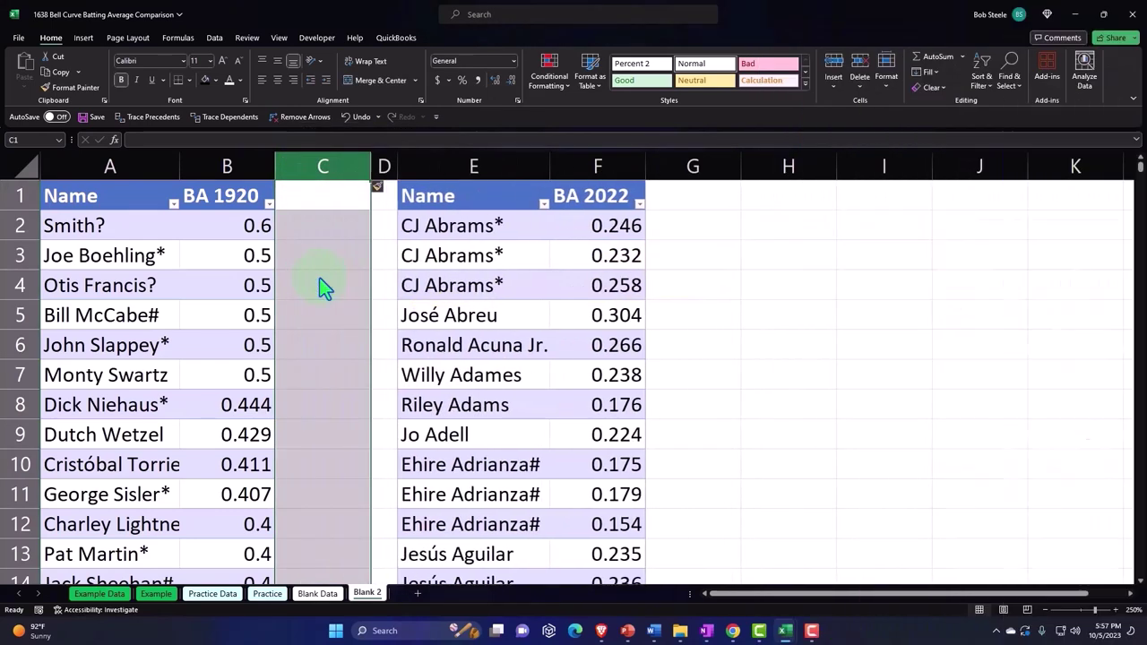
{"action": "left_click", "coordinate": [296, 194]}
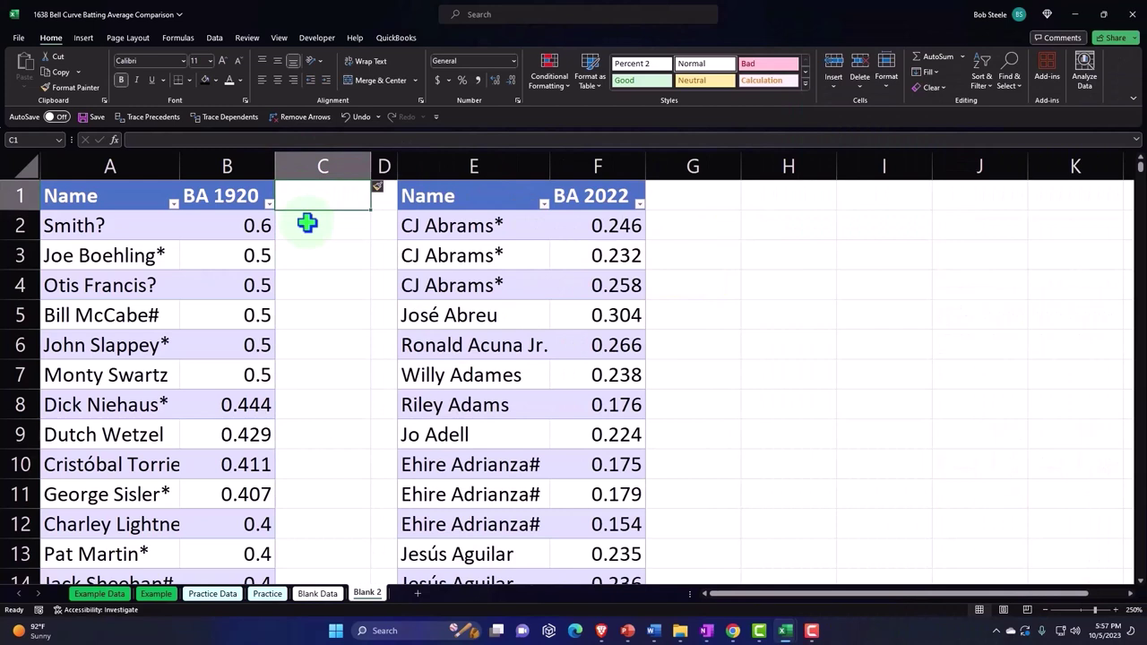
{"action": "type", "text": "+"}
{"action": "key", "text": "Left"}
{"action": "key", "text": "Return"}
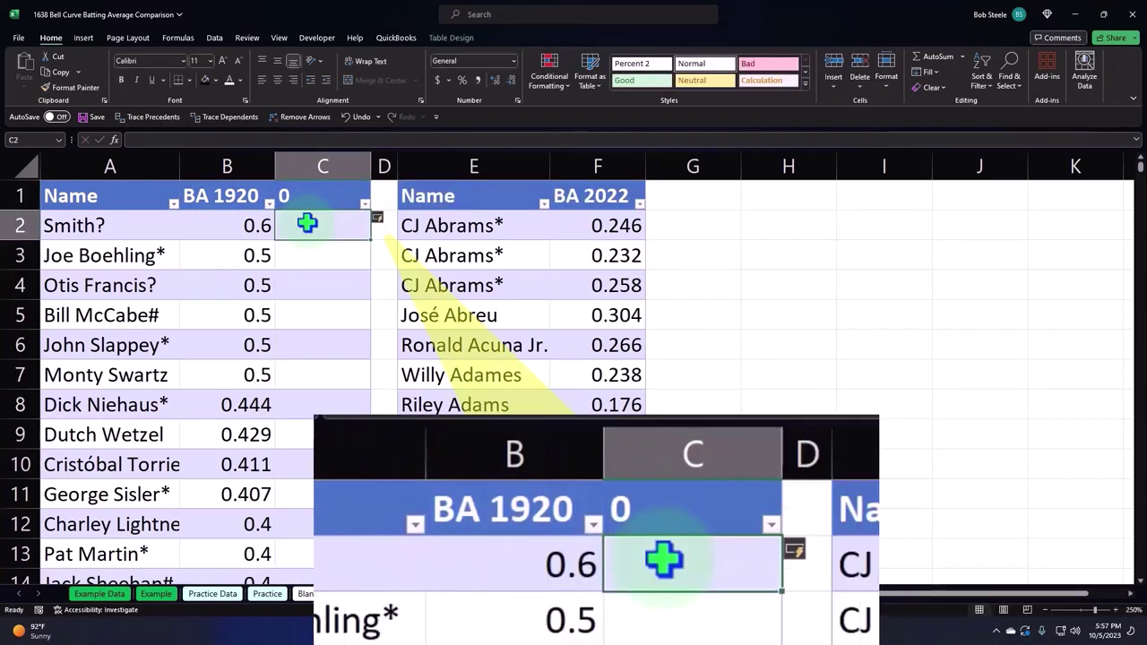
{"action": "key", "text": "Up"}
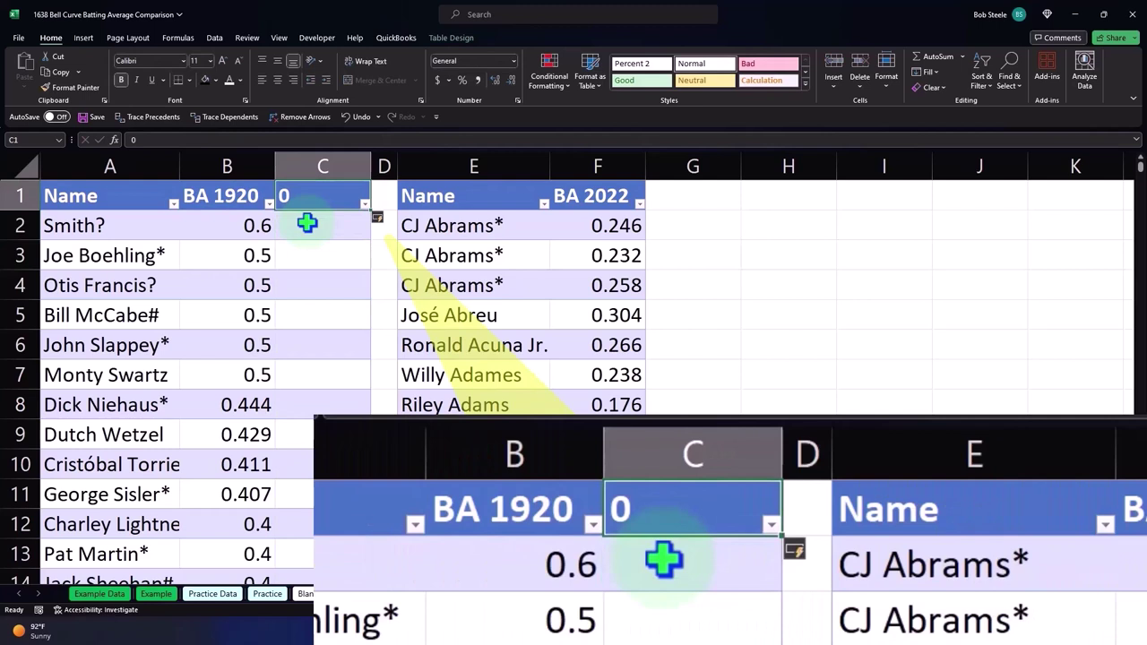
Give the new column C the heading BA 1920 H
{"action": "type", "text": "="}
{"action": "key", "text": "Left"}
{"action": "key", "text": "Return"}
{"action": "key", "text": "Up"}
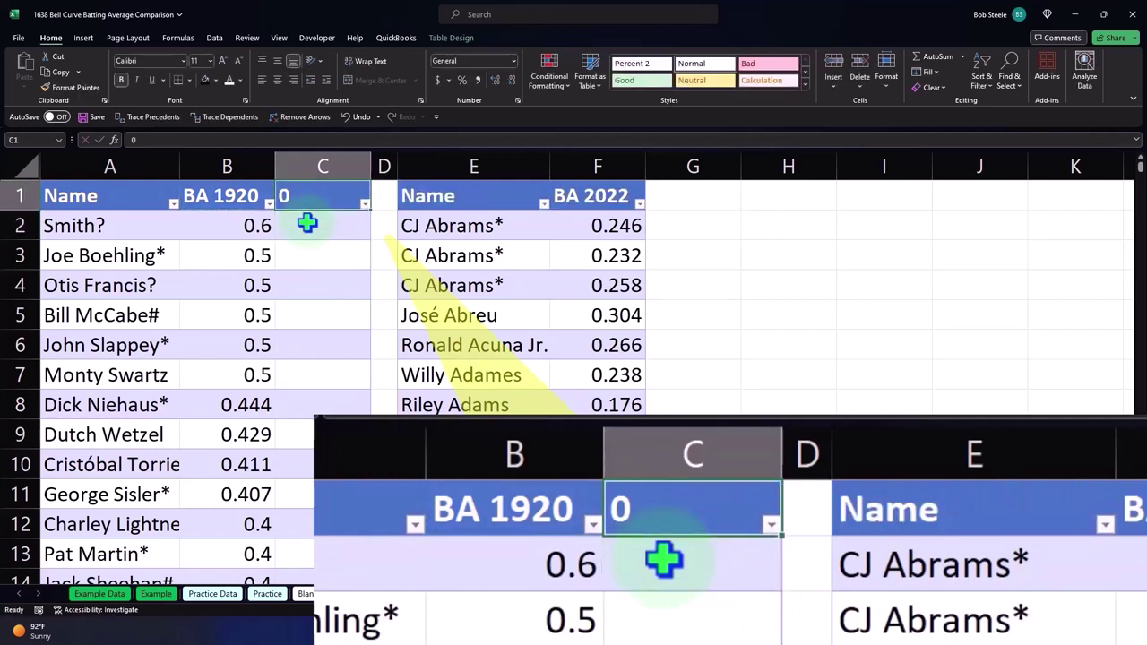
{"action": "type", "text": "BA 19202"}
{"action": "key", "text": "Return"}
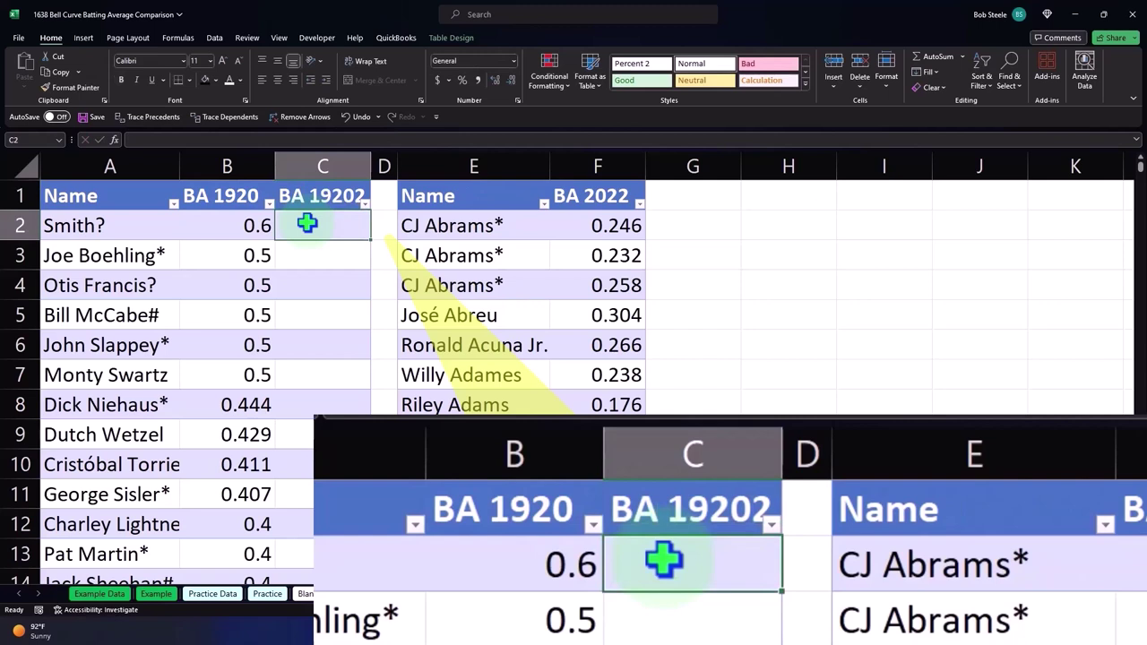
{"action": "double_click", "coordinate": [359, 194]}
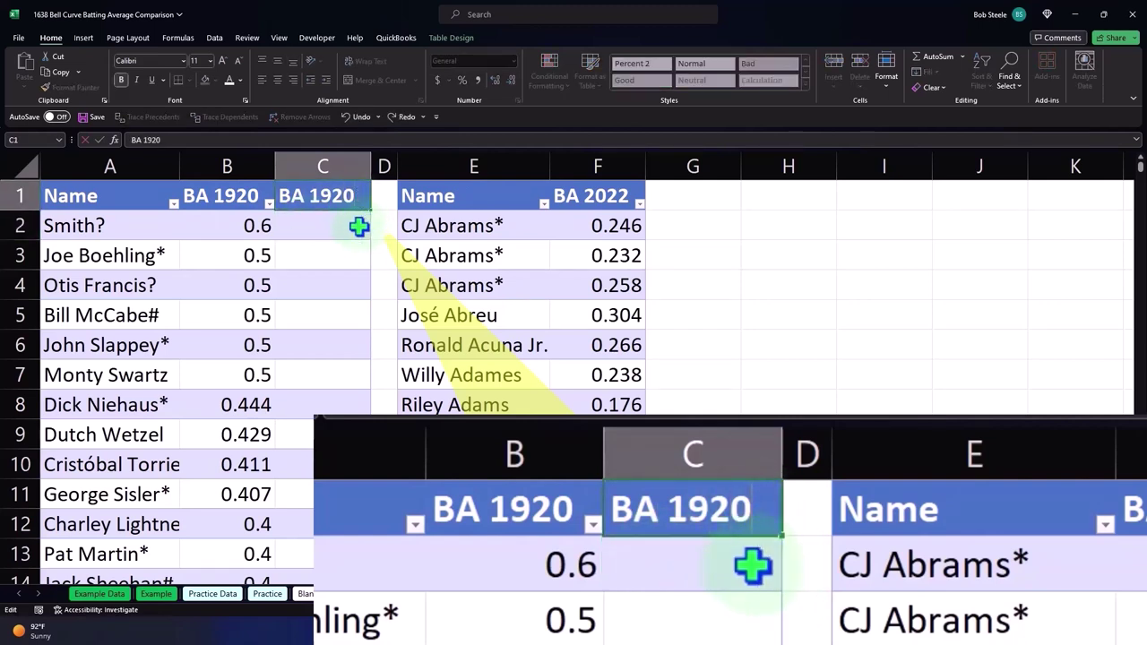
{"action": "left_click", "coordinate": [348, 224]}
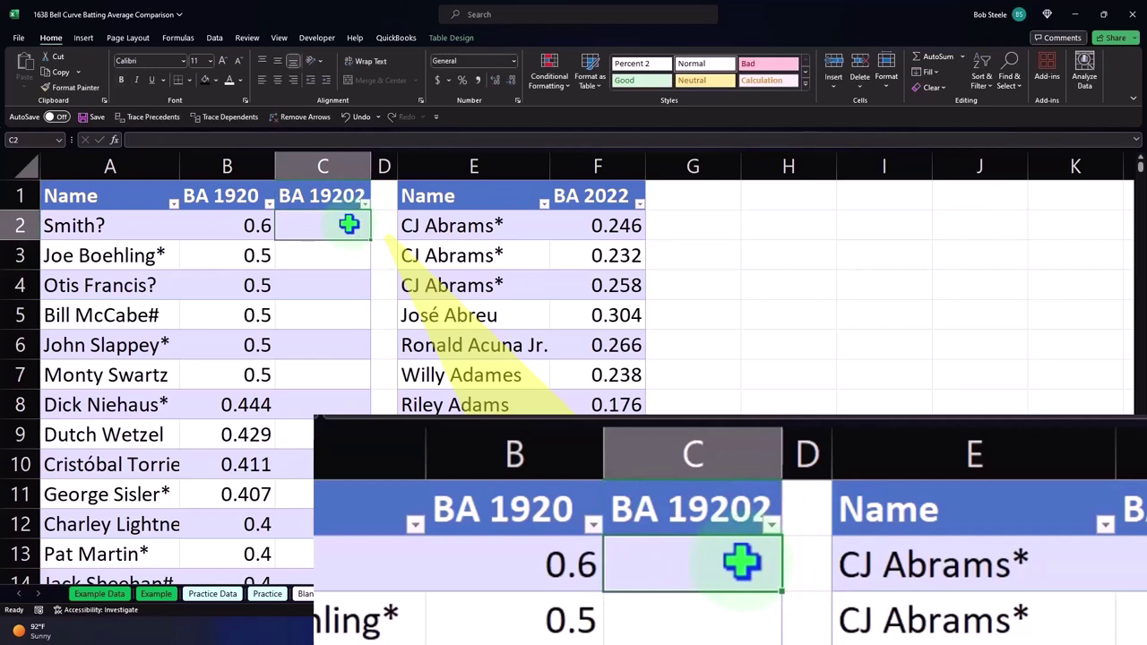
Fill column C with each BA 1920 value times 100, then select the BA 1920 and BA 1920 H columns
{"action": "type", "text": "="}
{"action": "key", "text": "Left"}
{"action": "type", "text": "*100"}
{"action": "key", "text": "Return"}
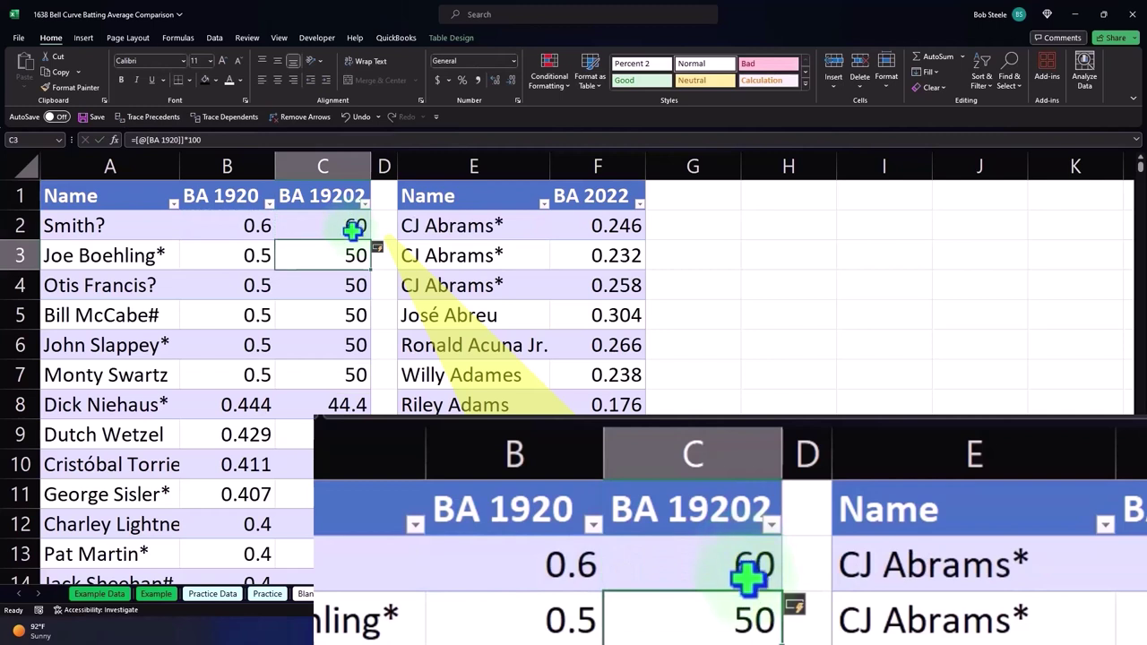
{"action": "left_click", "coordinate": [321, 169]}
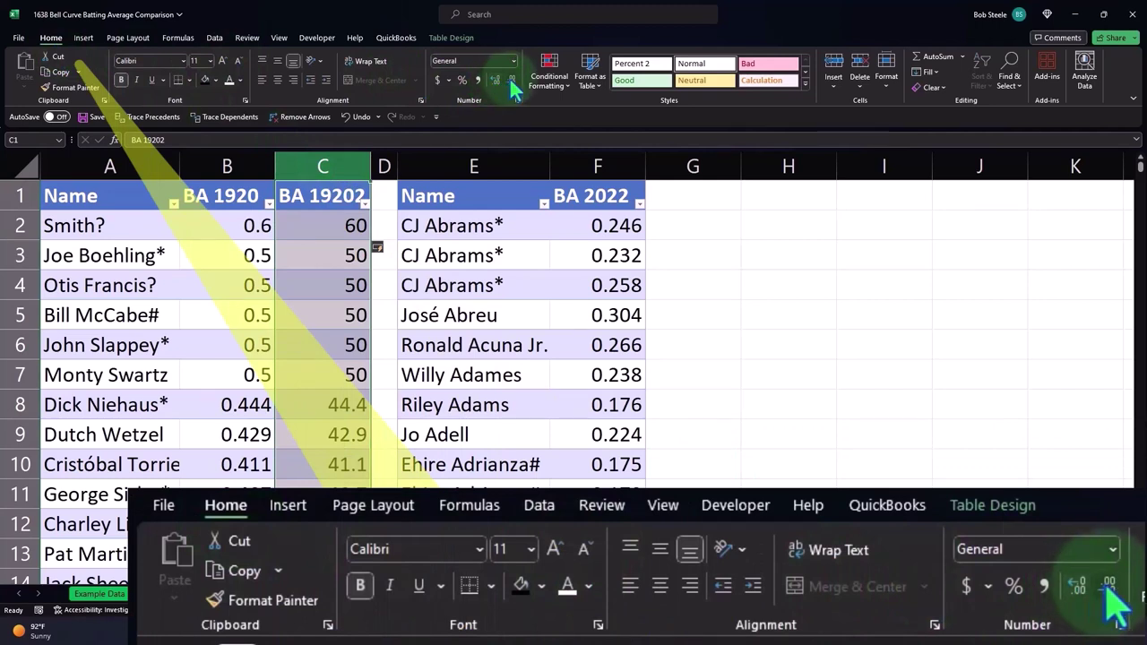
{"action": "left_click", "coordinate": [359, 314]}
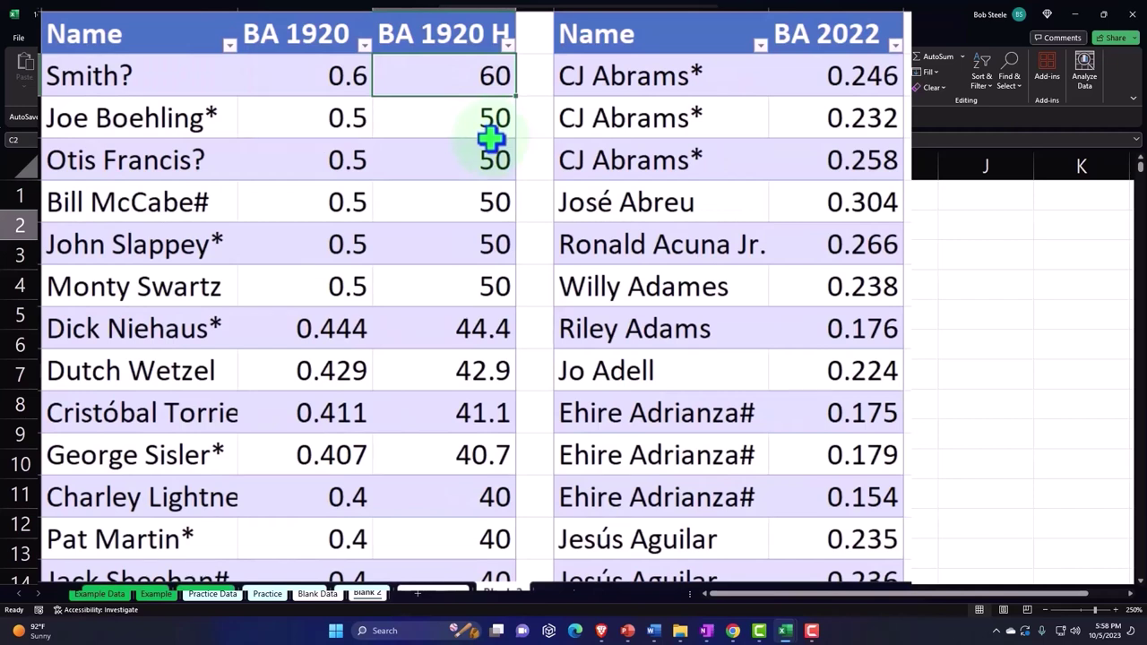
{"action": "left_click_drag", "start_coordinate": [227, 167], "coordinate": [300, 170]}
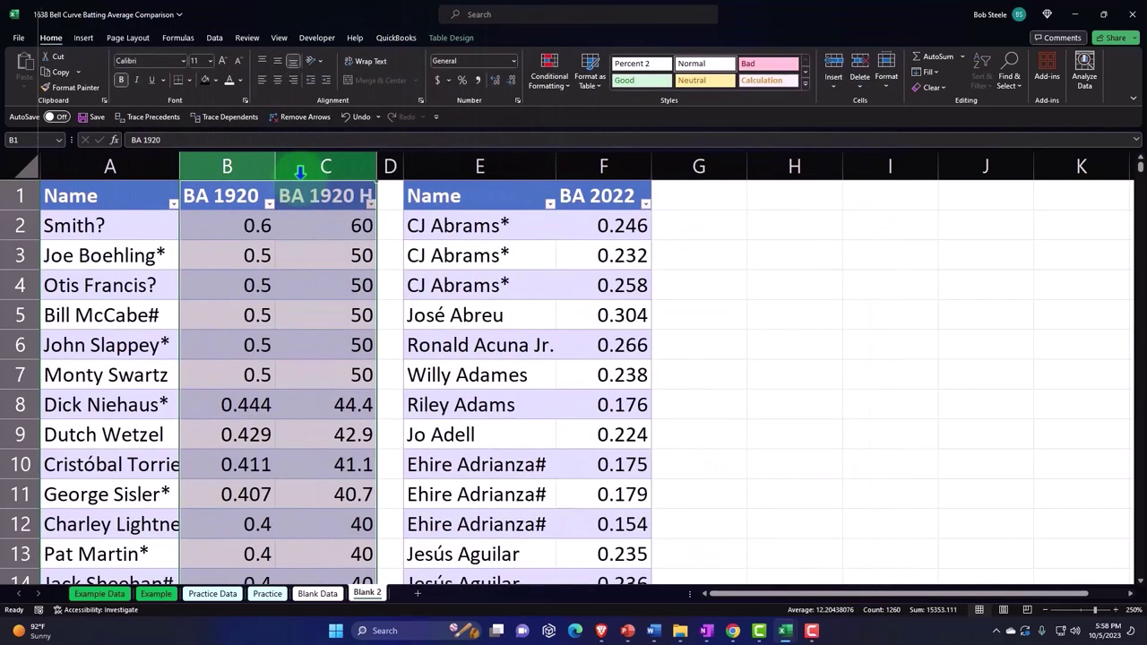
Format the whole sheet as Currency with 2 decimals, no symbol and red parenthesised negatives
{"action": "left_click", "coordinate": [27, 167]}
{"action": "right_click", "coordinate": [301, 319]}
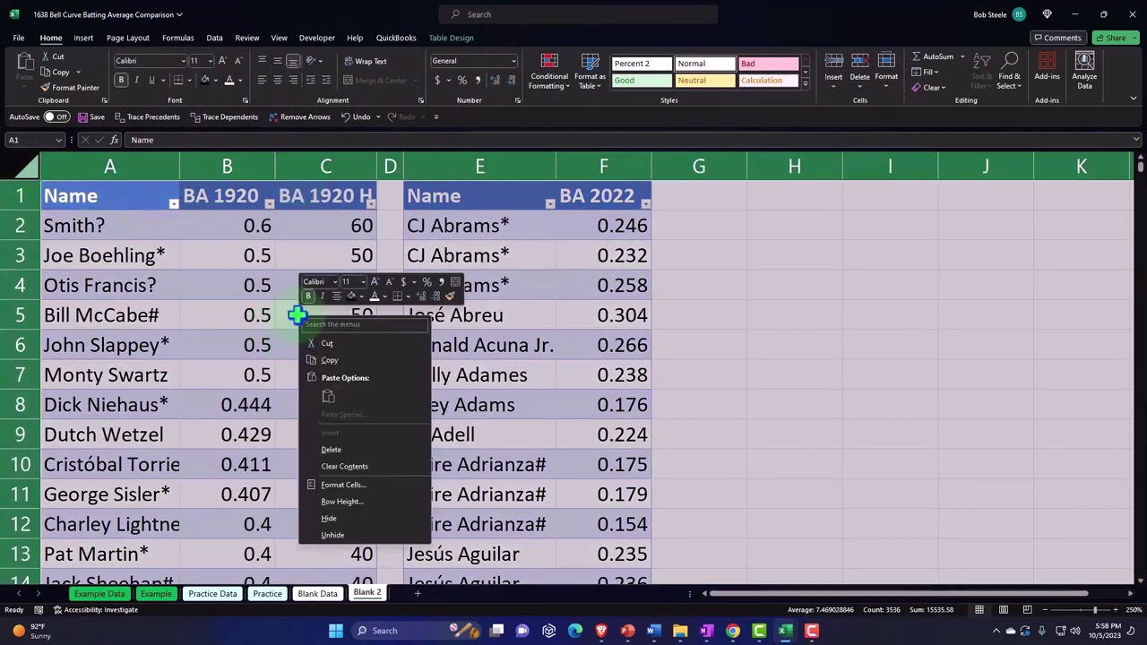
{"action": "left_click", "coordinate": [343, 485]}
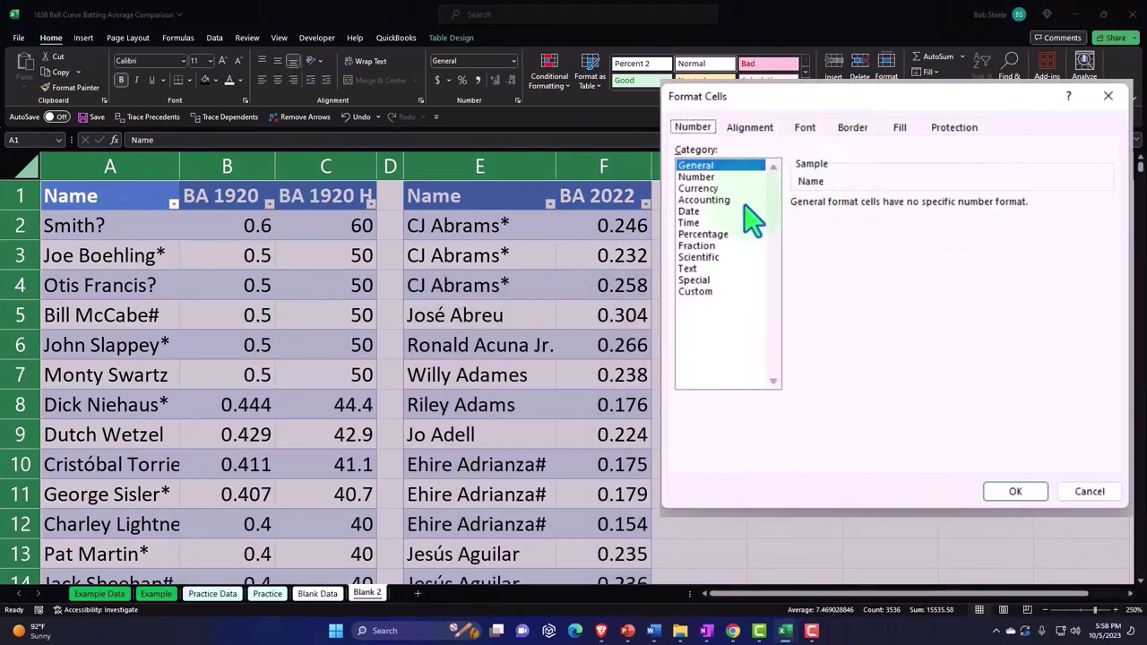
{"action": "left_click", "coordinate": [220, 394]}
{"action": "left_click", "coordinate": [832, 296]}
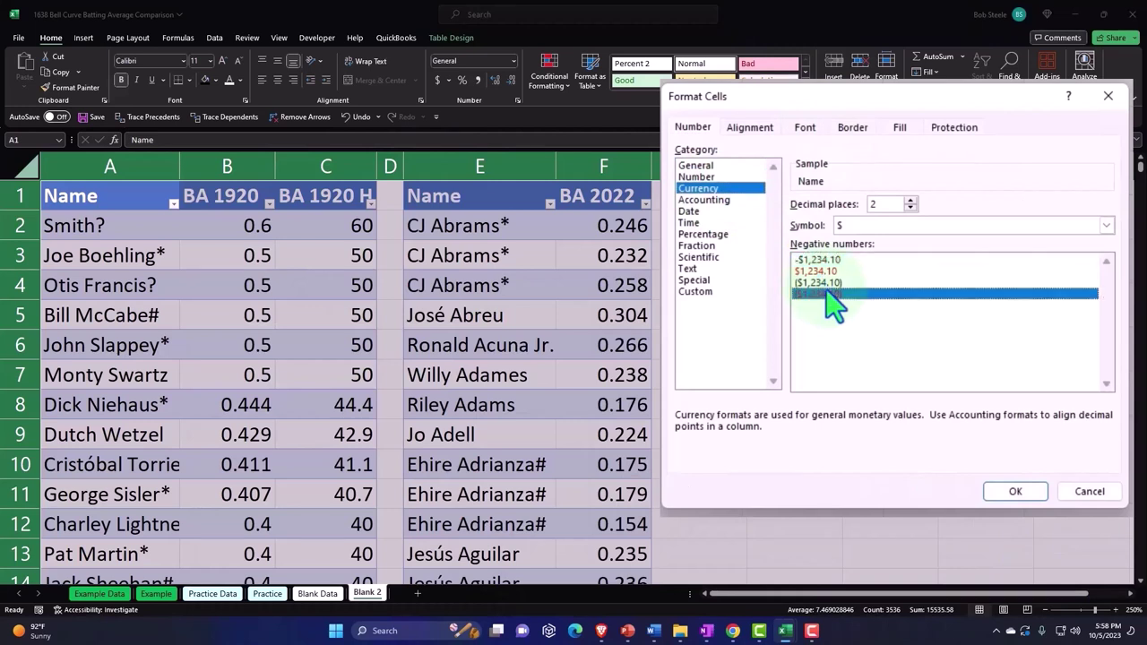
{"action": "left_click", "coordinate": [891, 228]}
{"action": "left_click", "coordinate": [886, 240]}
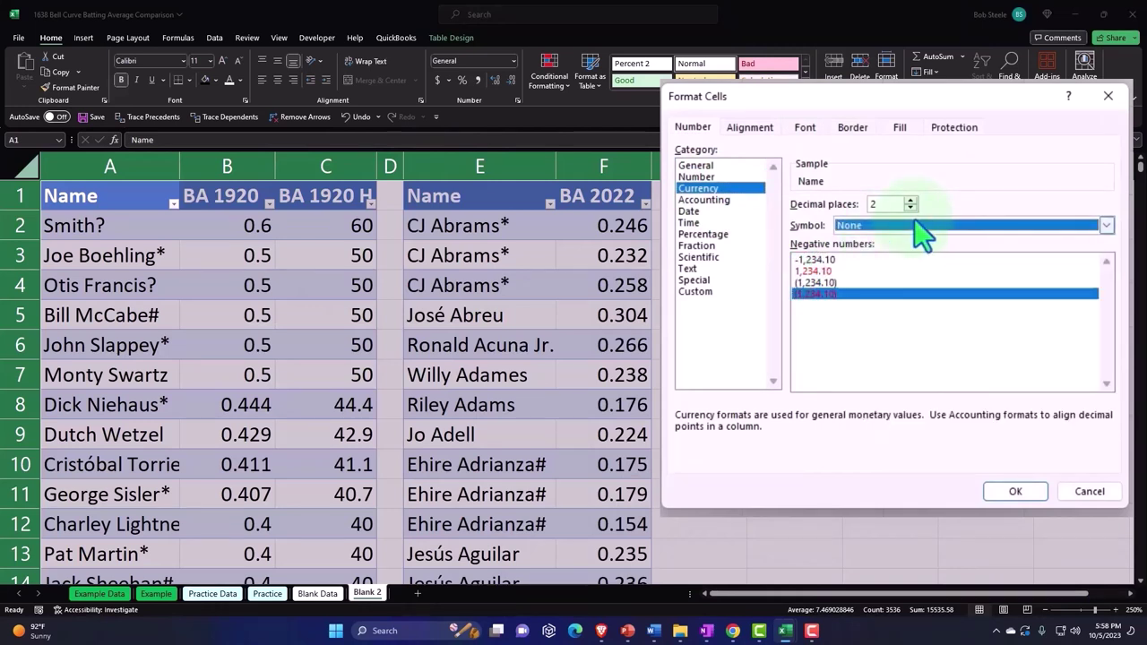
{"action": "left_click", "coordinate": [1023, 493]}
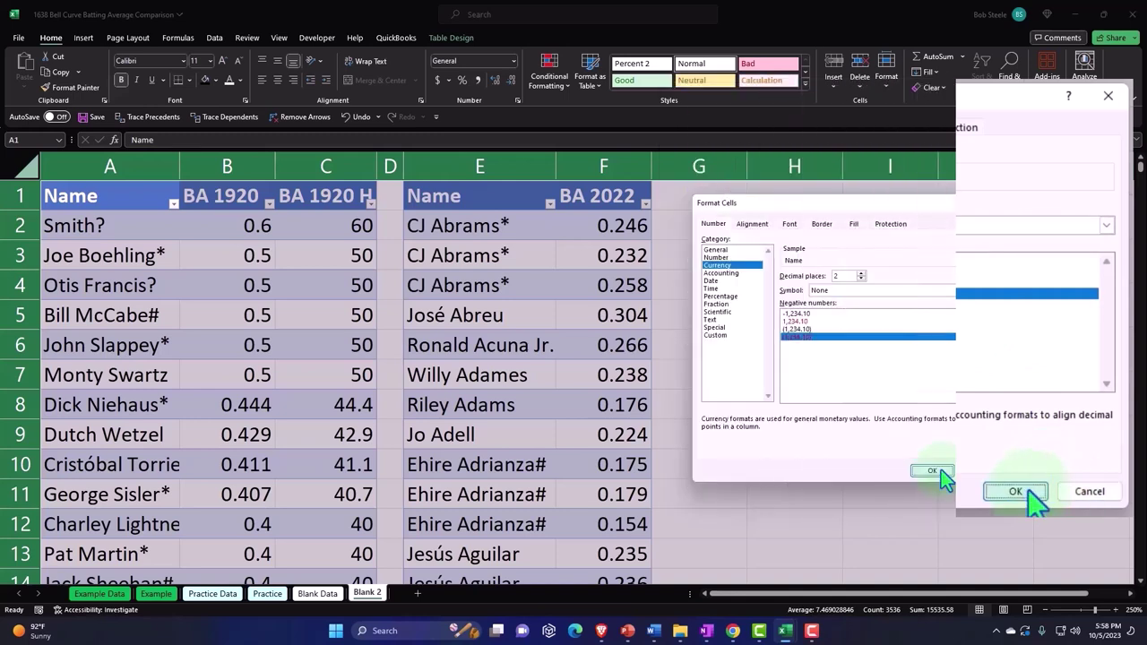
{"action": "left_click", "coordinate": [297, 305]}
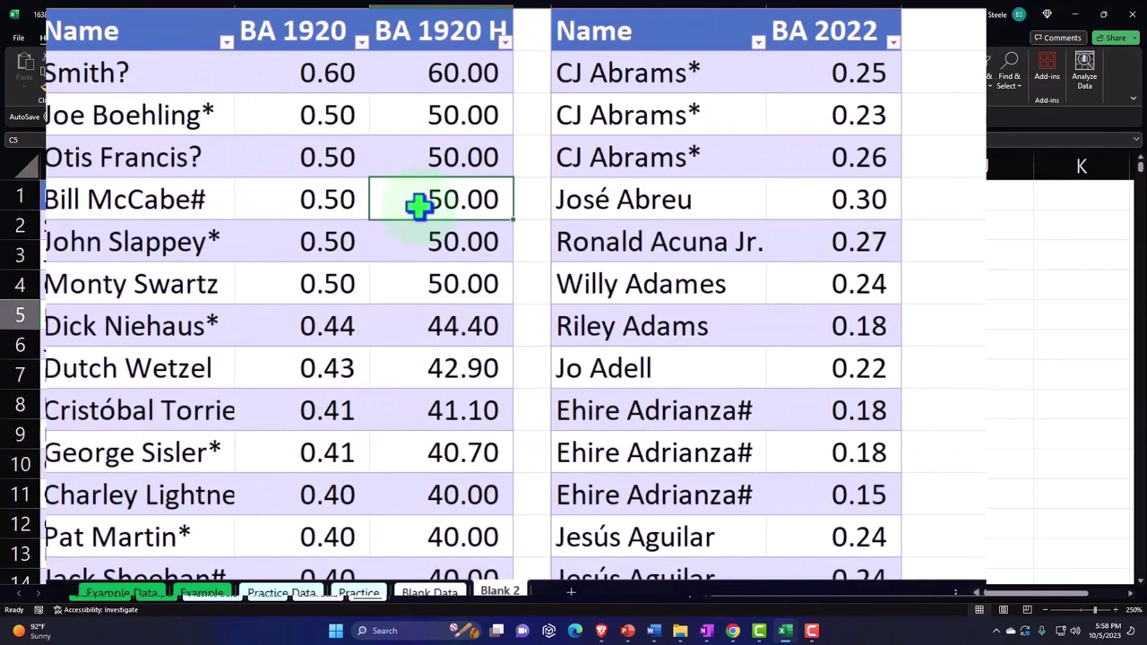
Head G1 'BA 2022 H' and fill the column with each BA 2022 value times 100
{"action": "left_click", "coordinate": [944, 33]}
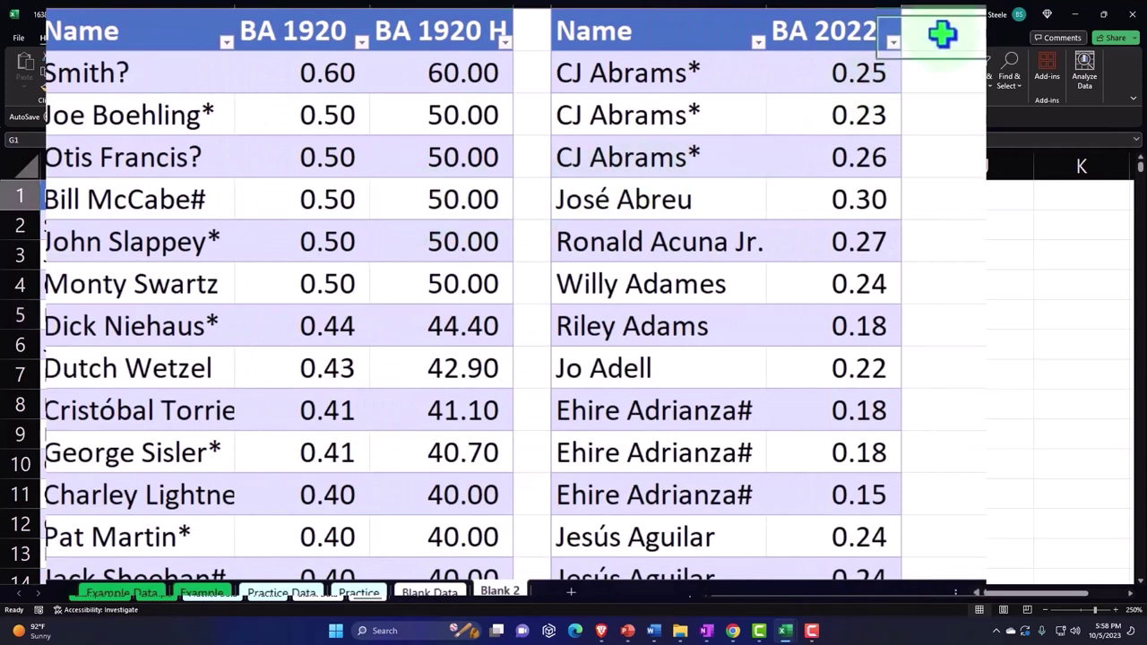
{"action": "type", "text": "BA 2022 H"}
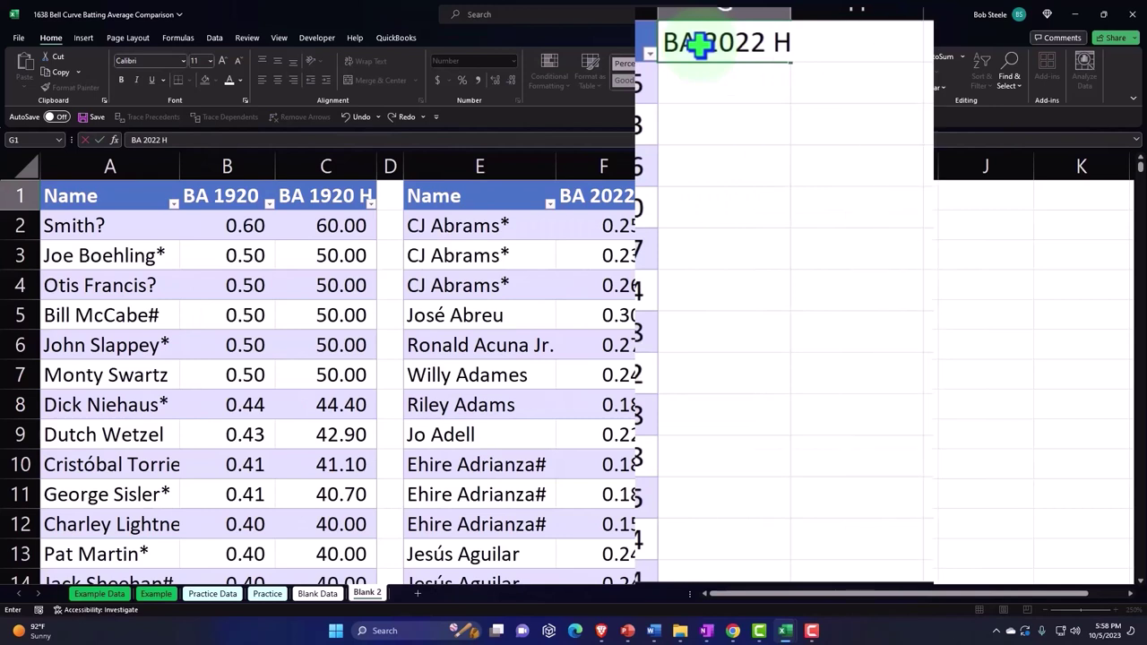
{"action": "key", "text": "Return"}
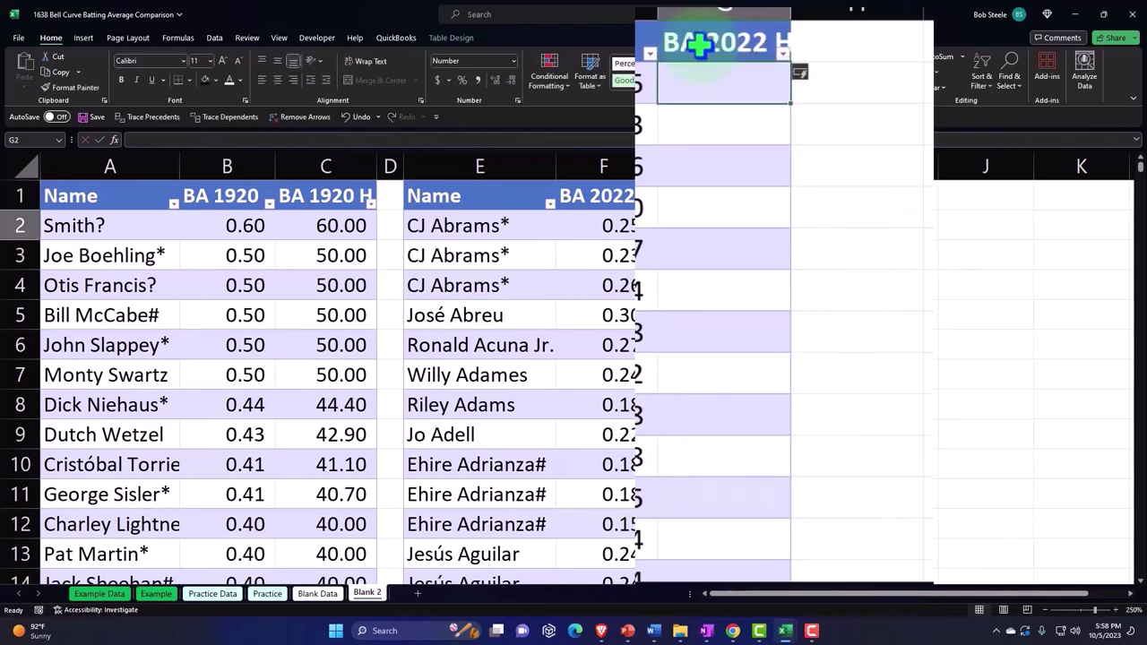
{"action": "type", "text": "="}
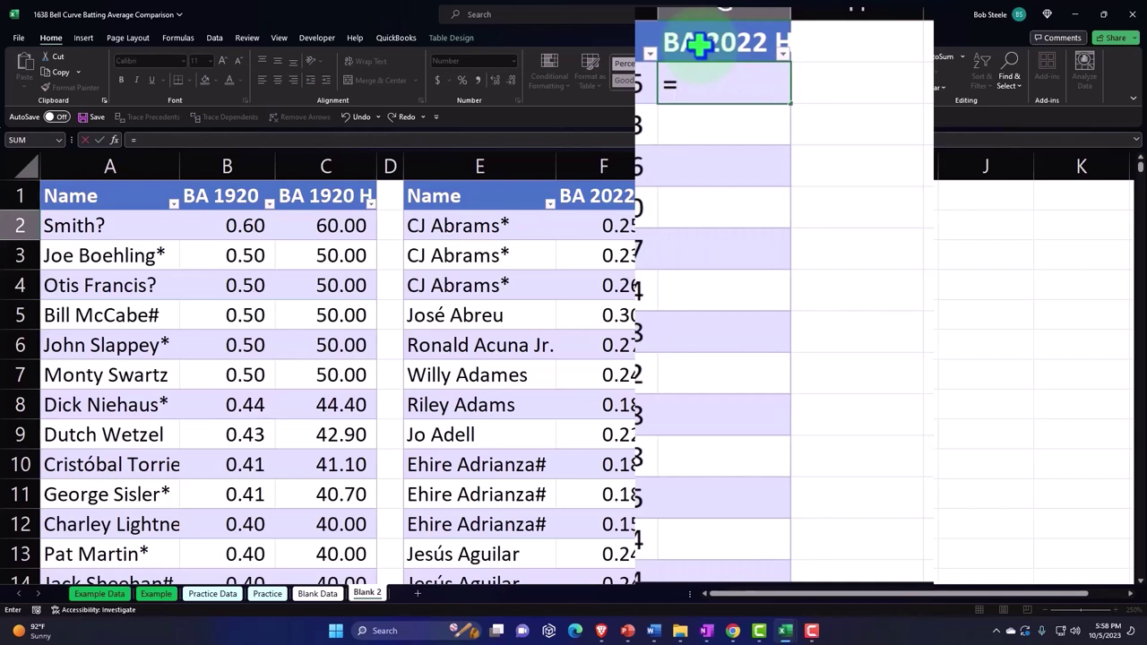
{"action": "key", "text": "Left"}
{"action": "type", "text": "*100"}
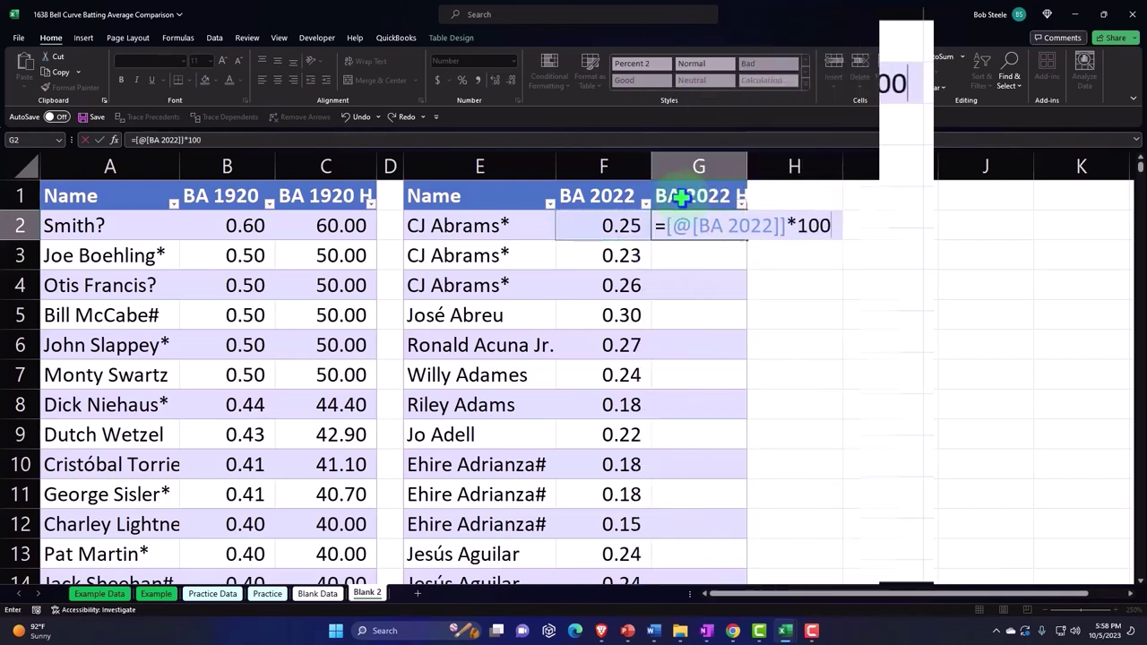
{"action": "key", "text": "Return"}
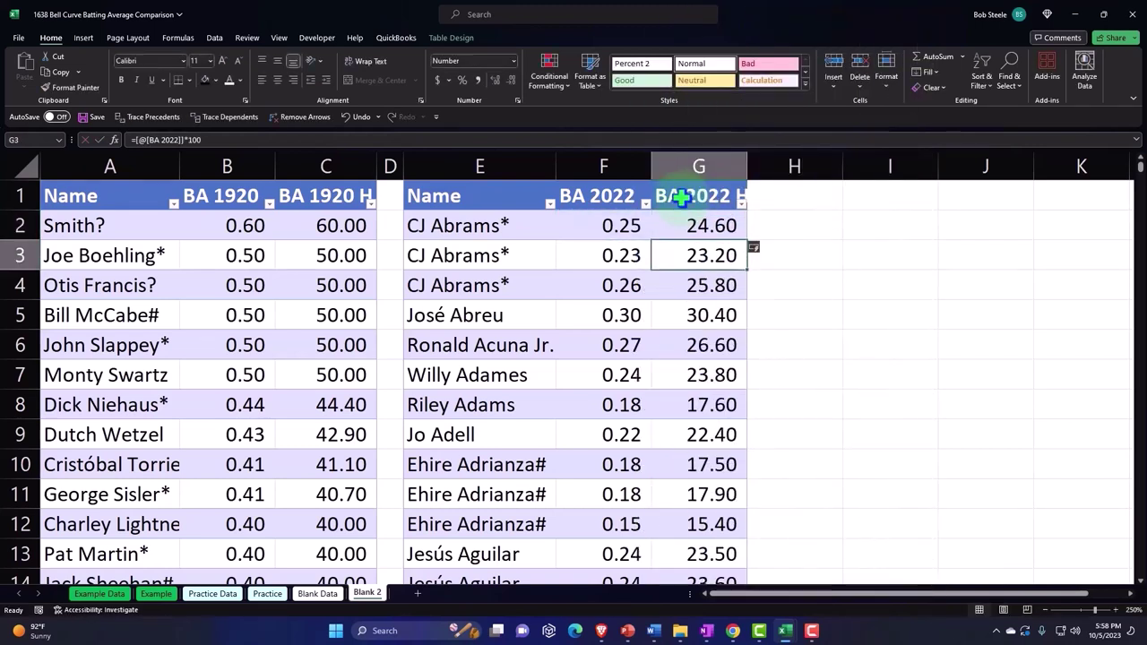
{"action": "left_click", "coordinate": [698, 225]}
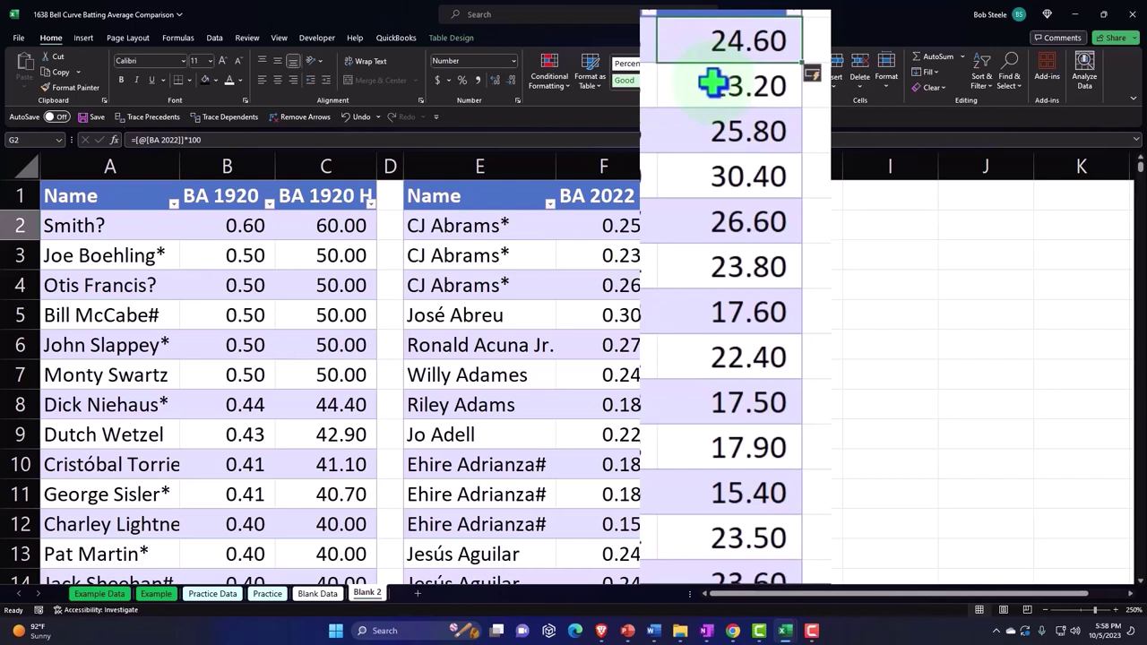
Jump to the bottom of the data, then scroll back to the top of the sheet
{"action": "left_click", "coordinate": [386, 286]}
{"action": "key", "text": "ctrl+shift+Down"}
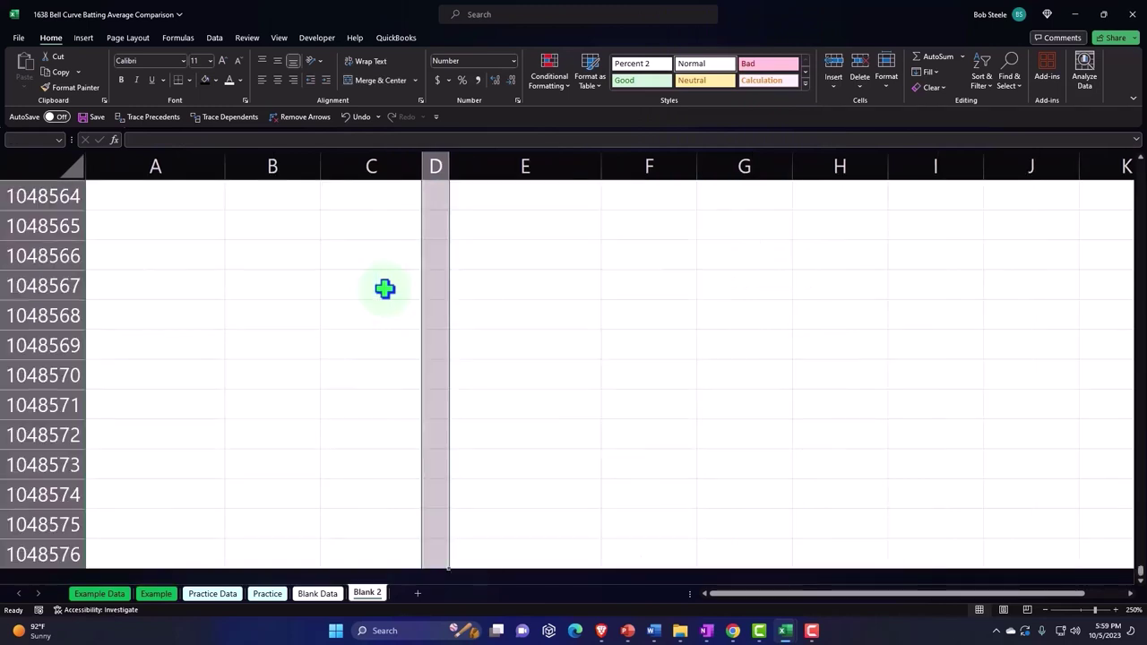
{"action": "scroll", "coordinate": [960, 425], "scroll_direction": "up", "scroll_amount": 5}
{"action": "left_click_drag", "start_coordinate": [1138, 570], "coordinate": [1140, 178]}
{"action": "left_click", "coordinate": [935, 210]}
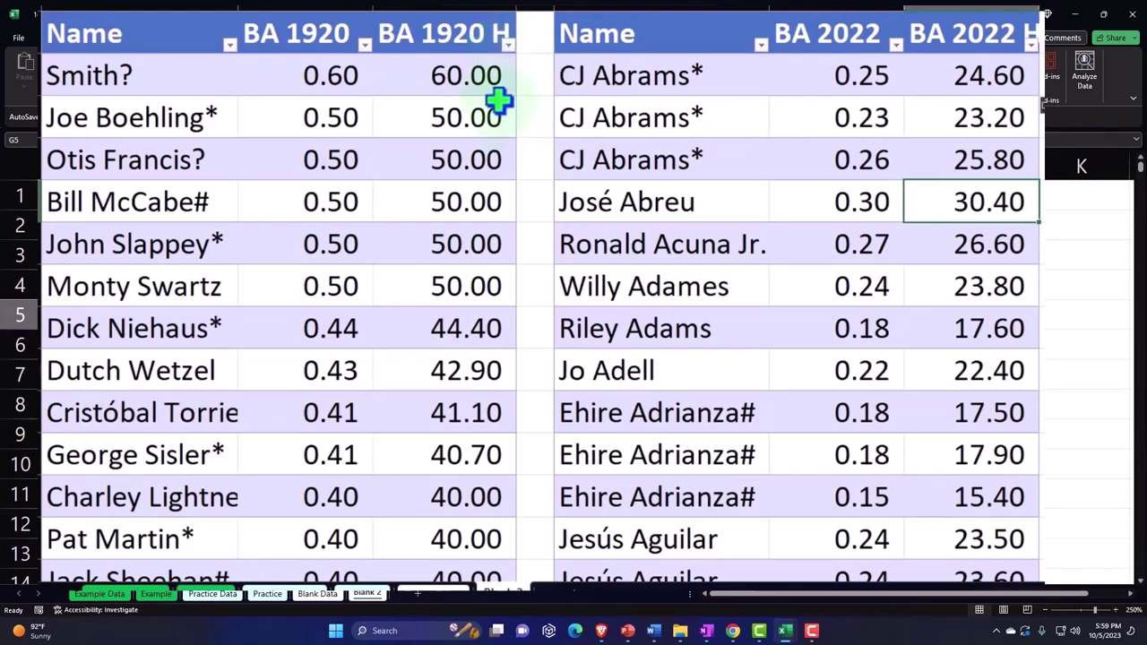
Select the BA 1920 H column from C1 down to its last value, 4.30
{"action": "left_click", "coordinate": [459, 33]}
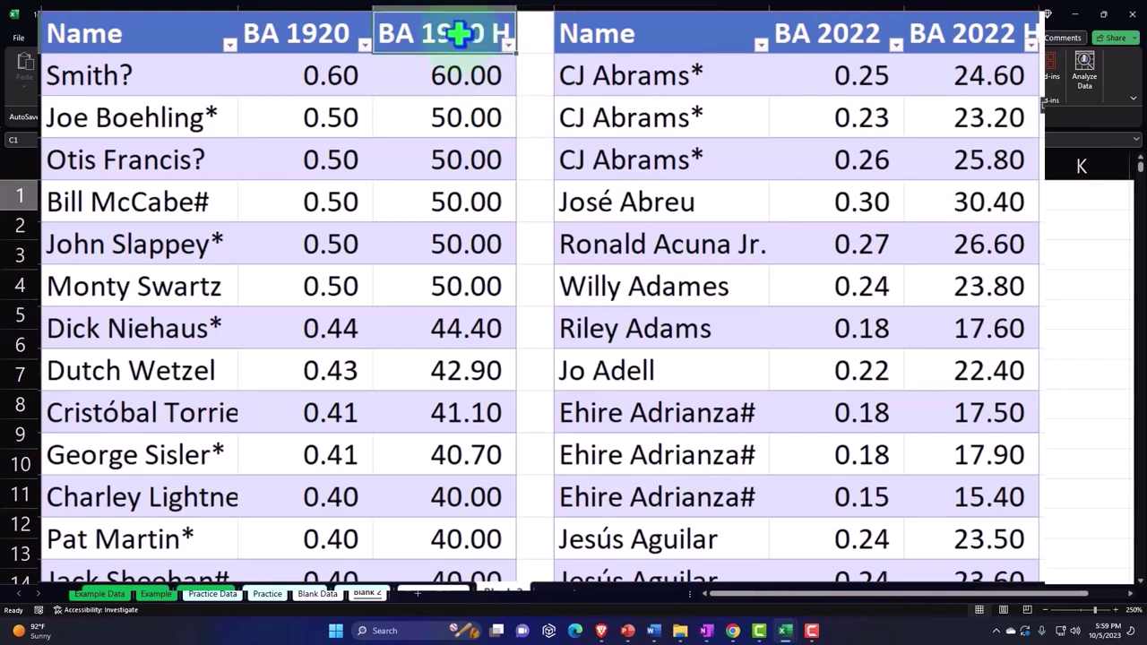
{"action": "key", "text": "ctrl+shift+Down"}
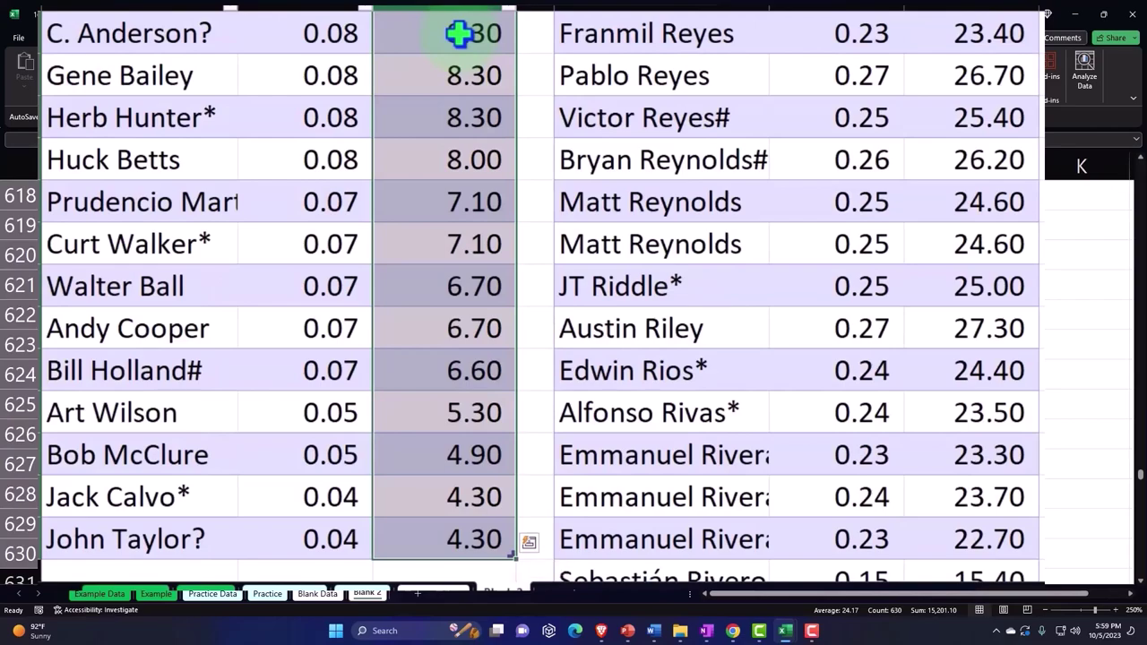
{"action": "scroll", "coordinate": [672, 286], "scroll_direction": "down", "scroll_amount": 2}
{"action": "scroll", "coordinate": [673, 286], "scroll_direction": "down", "scroll_amount": 15}
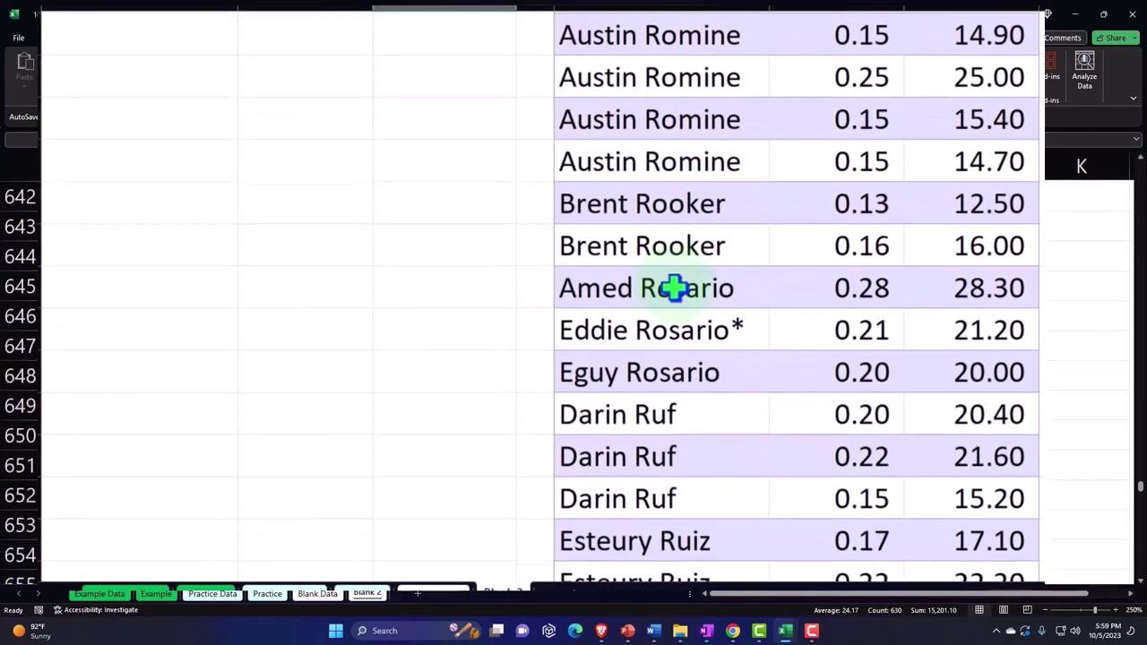
{"action": "scroll", "coordinate": [674, 286], "scroll_direction": "down", "scroll_amount": 7}
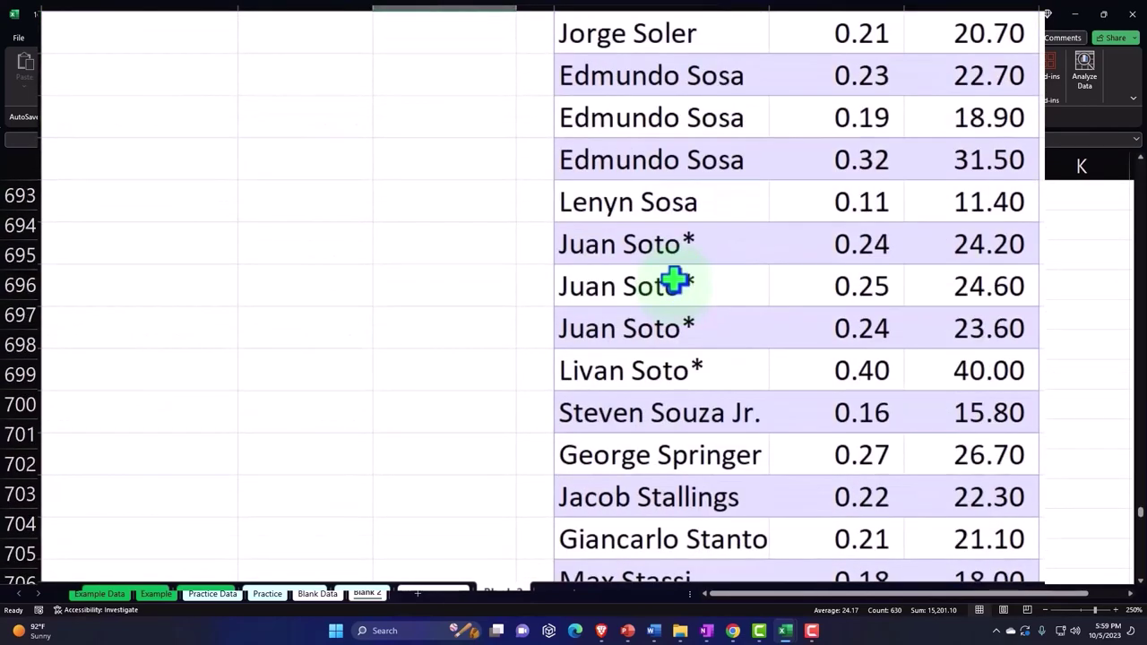
{"action": "scroll", "coordinate": [674, 283], "scroll_direction": "down", "scroll_amount": 18}
{"action": "scroll", "coordinate": [674, 281], "scroll_direction": "up", "scroll_amount": 20}
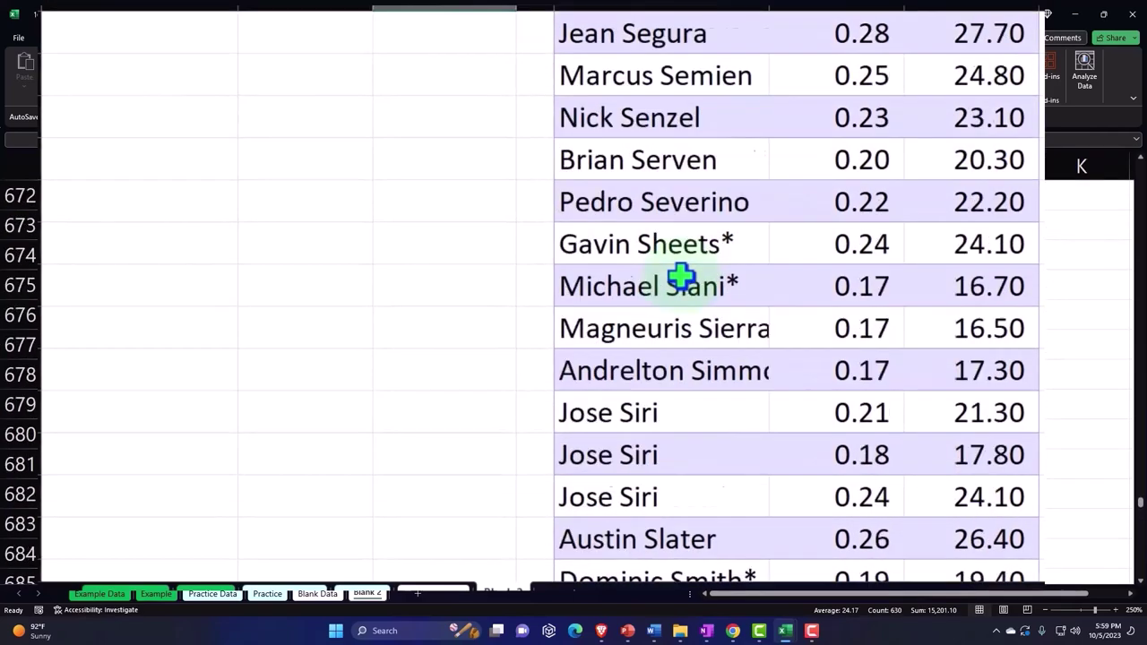
{"action": "scroll", "coordinate": [679, 275], "scroll_direction": "up", "scroll_amount": 1}
{"action": "scroll", "coordinate": [678, 277], "scroll_direction": "down", "scroll_amount": 2}
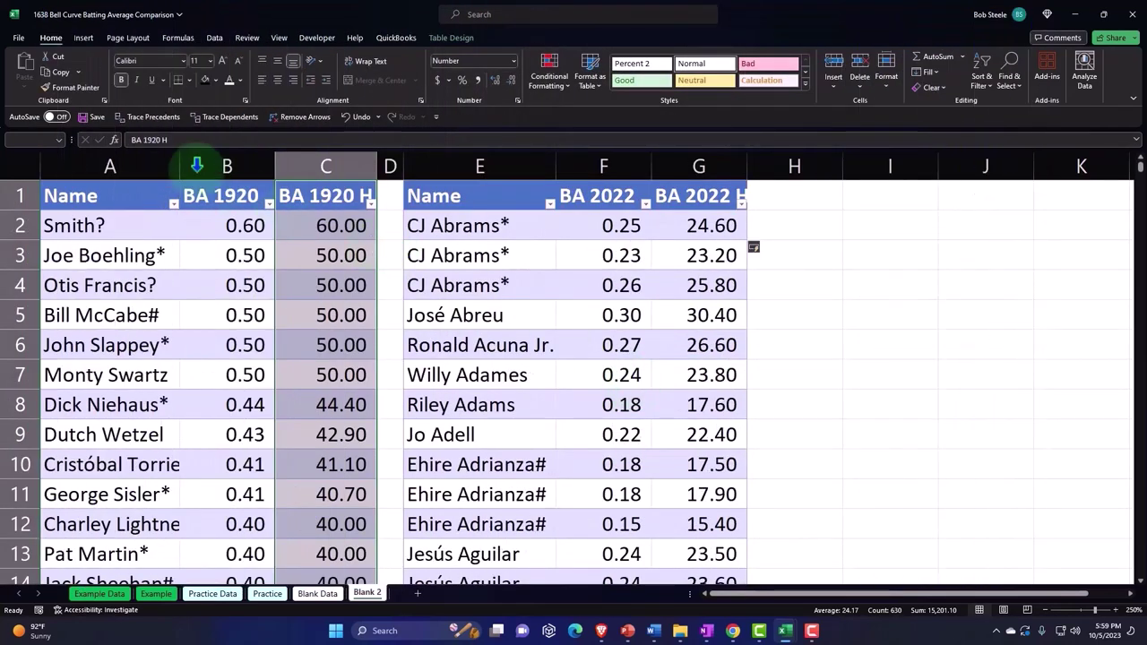
Insert a histogram of the BA 1920 H values and title it 1920
{"action": "left_click", "coordinate": [83, 37]}
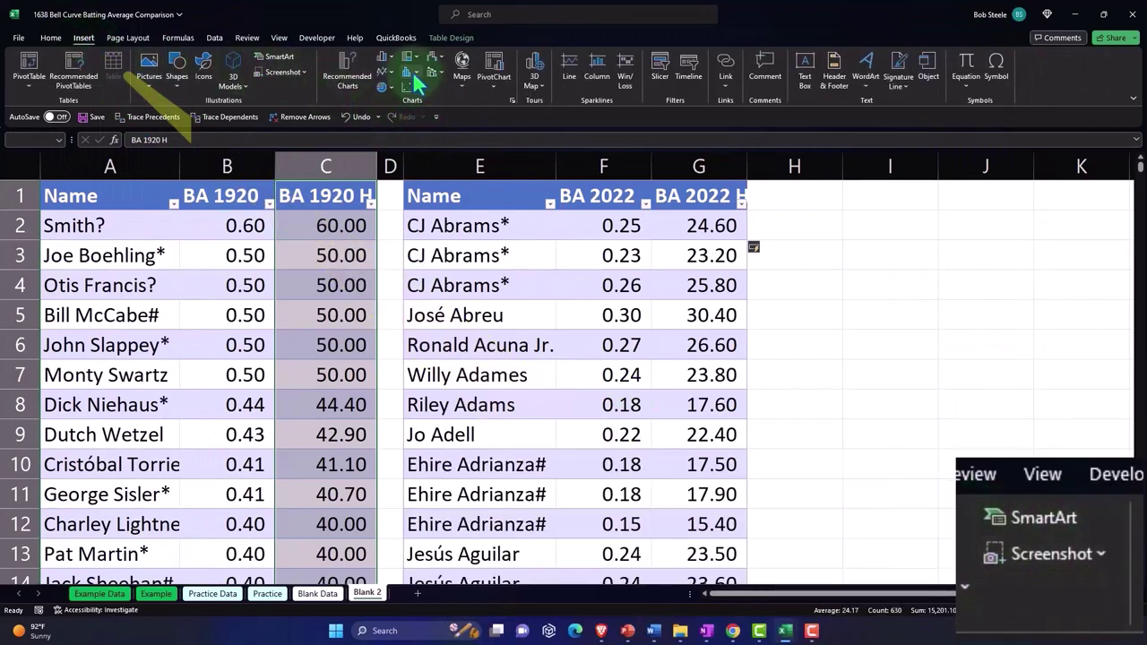
{"action": "left_click", "coordinate": [408, 70]}
{"action": "left_click", "coordinate": [415, 117]}
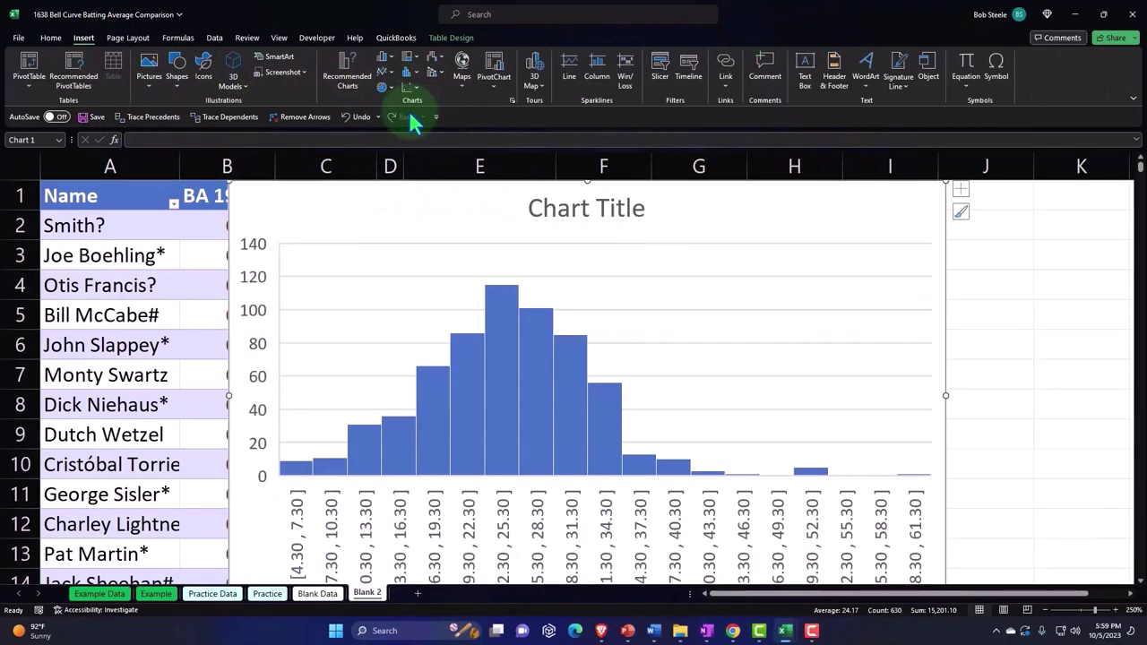
{"action": "left_click", "coordinate": [560, 215]}
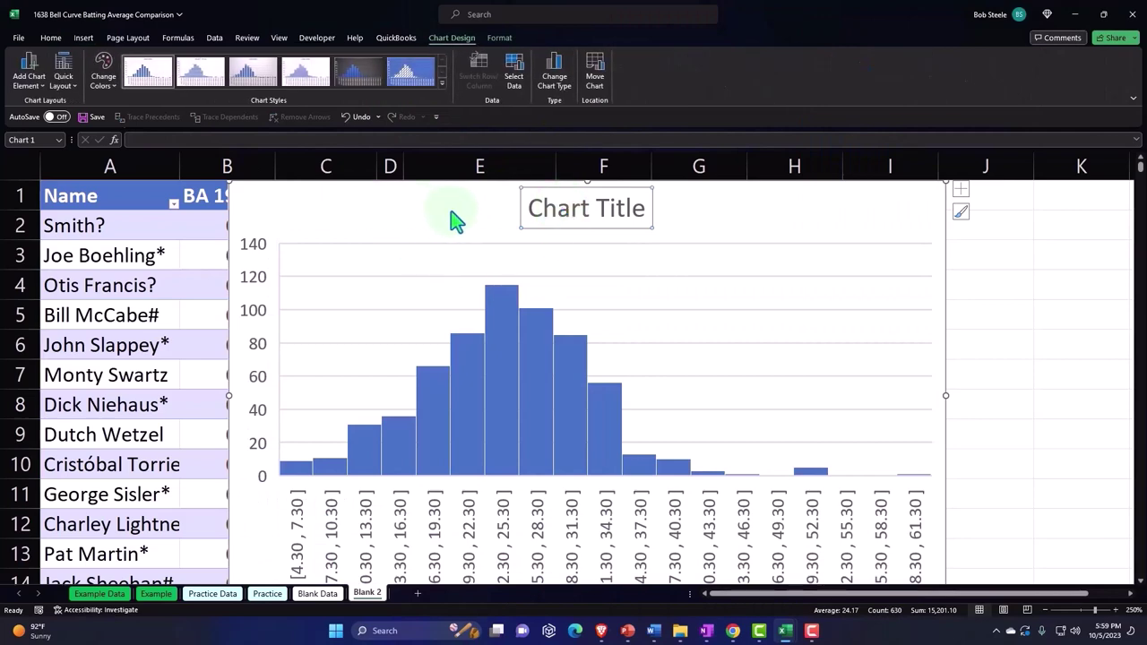
{"action": "left_click_drag", "start_coordinate": [409, 199], "coordinate": [569, 206]}
{"action": "left_click", "coordinate": [745, 208]}
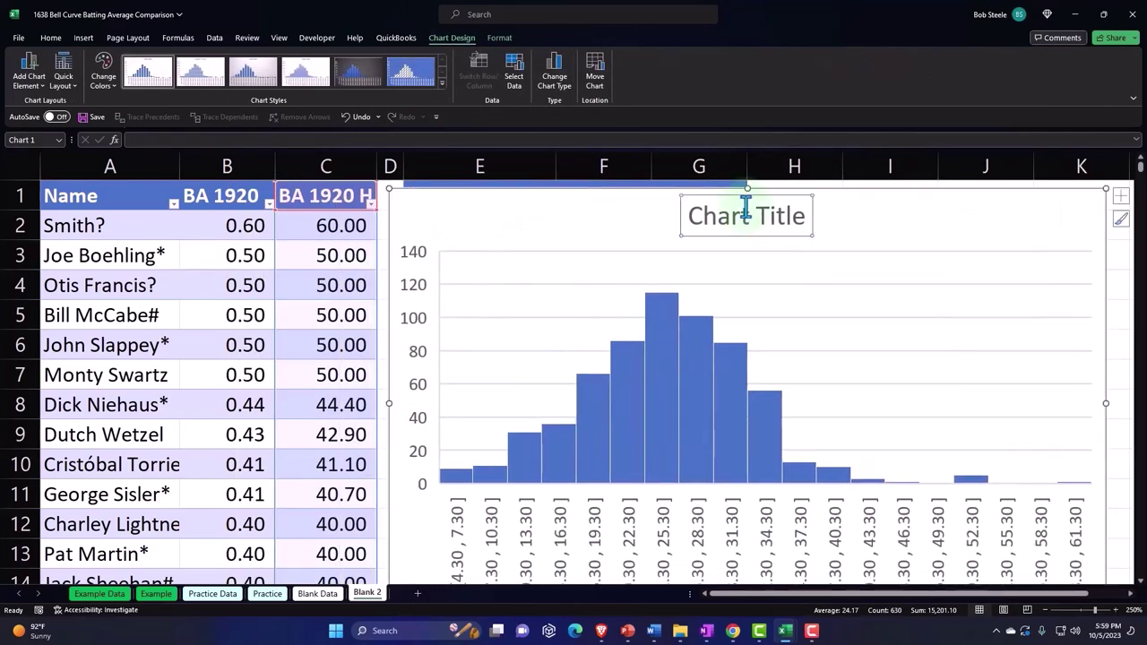
{"action": "type", "text": "1920"}
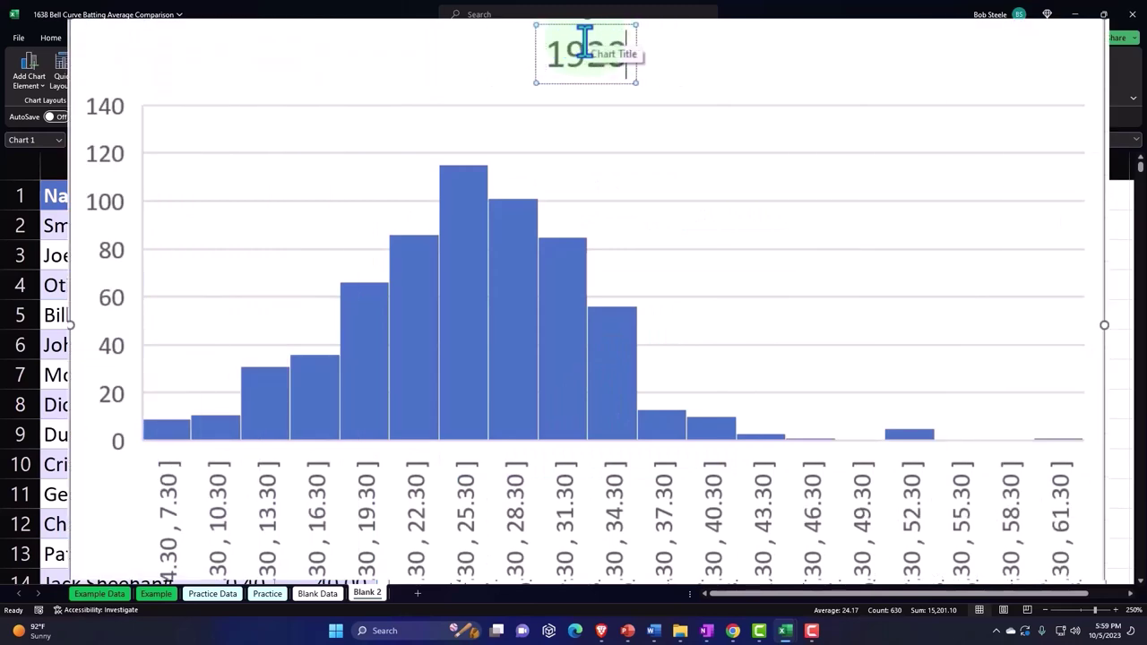
{"action": "left_click", "coordinate": [817, 117]}
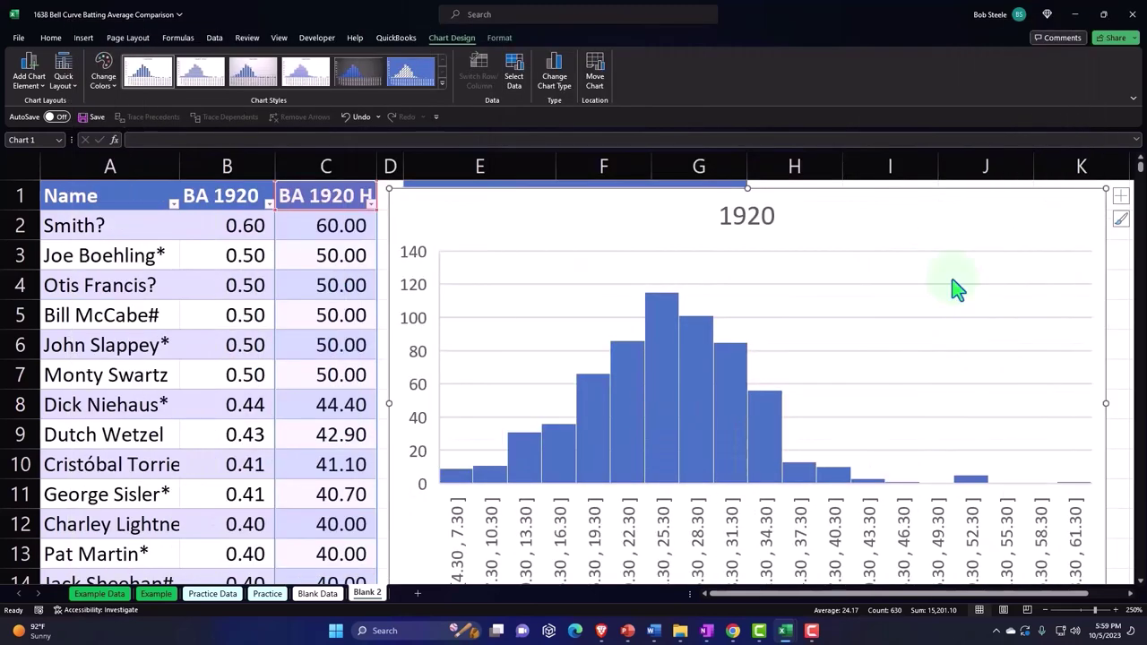
Move the 1920 histogram to the right, past the 2022 table
{"action": "scroll", "coordinate": [928, 376], "scroll_direction": "down", "scroll_amount": 1}
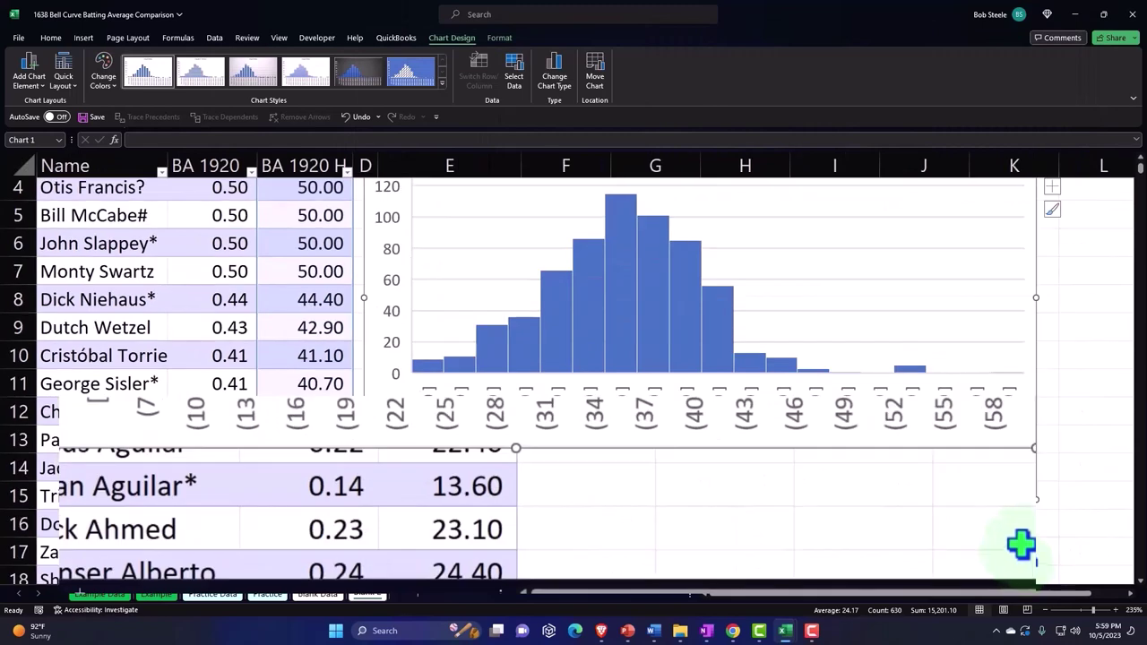
{"action": "scroll", "coordinate": [984, 527], "scroll_direction": "up", "scroll_amount": 1}
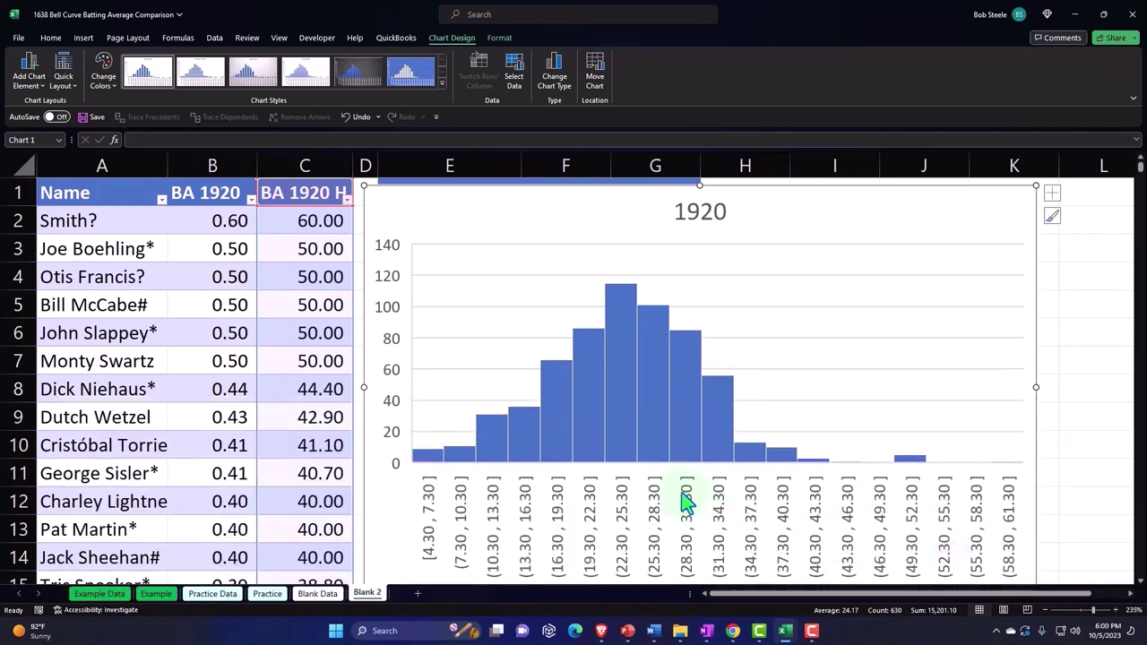
{"action": "mouse_move", "coordinate": [661, 470]}
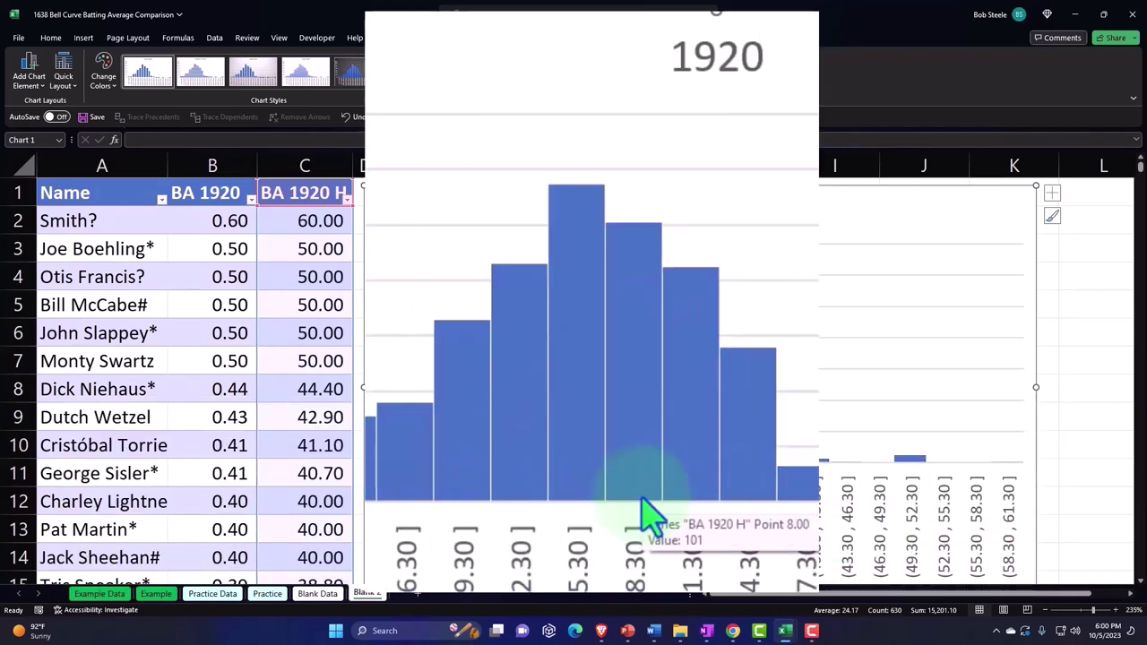
{"action": "key", "text": "Escape"}
{"action": "scroll", "coordinate": [643, 515], "scroll_direction": "down", "scroll_amount": 1}
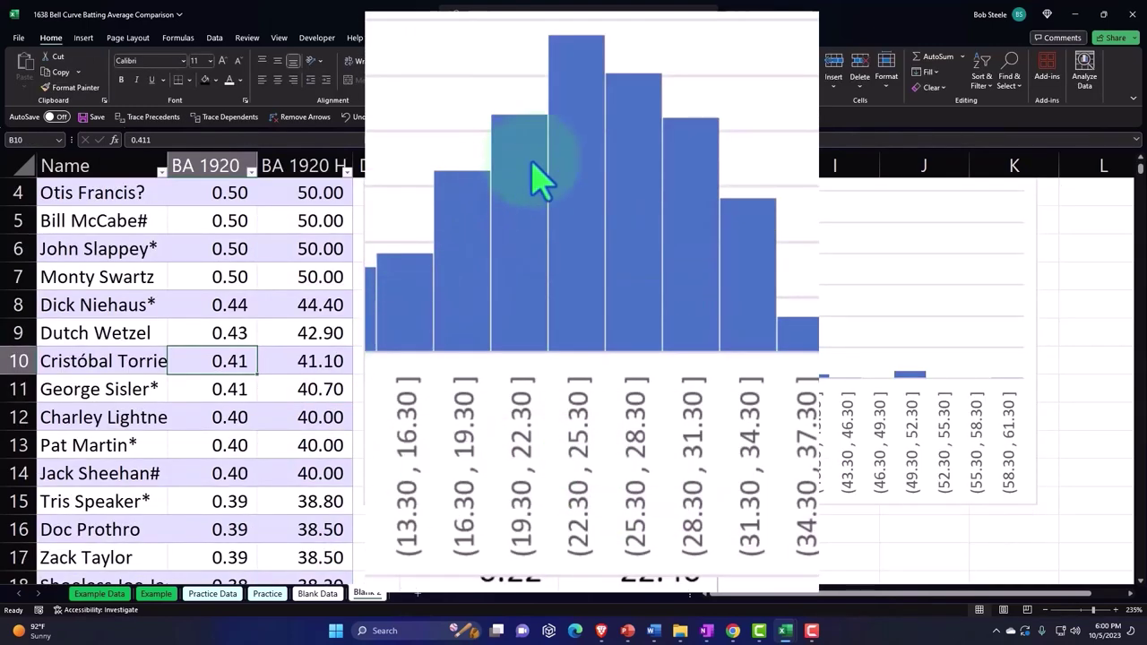
{"action": "scroll", "coordinate": [446, 296], "scroll_direction": "up", "scroll_amount": 1}
{"action": "left_click_drag", "start_coordinate": [410, 206], "coordinate": [1088, 215]}
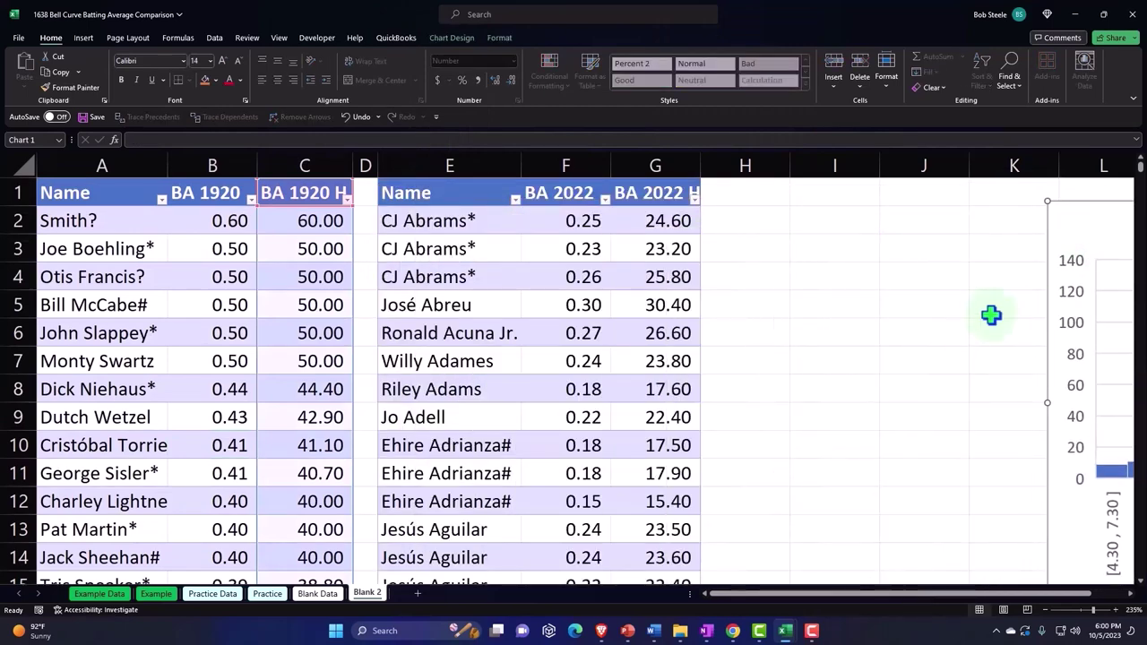
{"action": "left_click_drag", "start_coordinate": [1055, 220], "coordinate": [1116, 224]}
{"action": "scroll", "coordinate": [1030, 533], "scroll_direction": "right", "scroll_amount": 2}
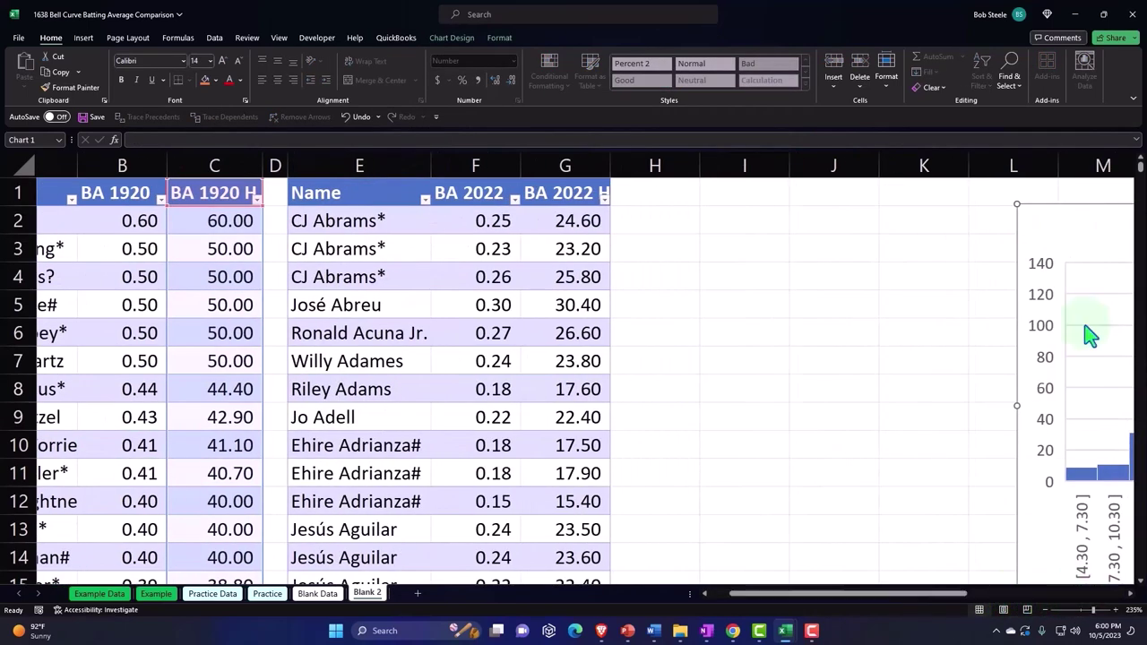
{"action": "scroll", "coordinate": [1129, 223], "scroll_direction": "right", "scroll_amount": 1}
{"action": "left_click_drag", "start_coordinate": [979, 226], "coordinate": [1085, 224]}
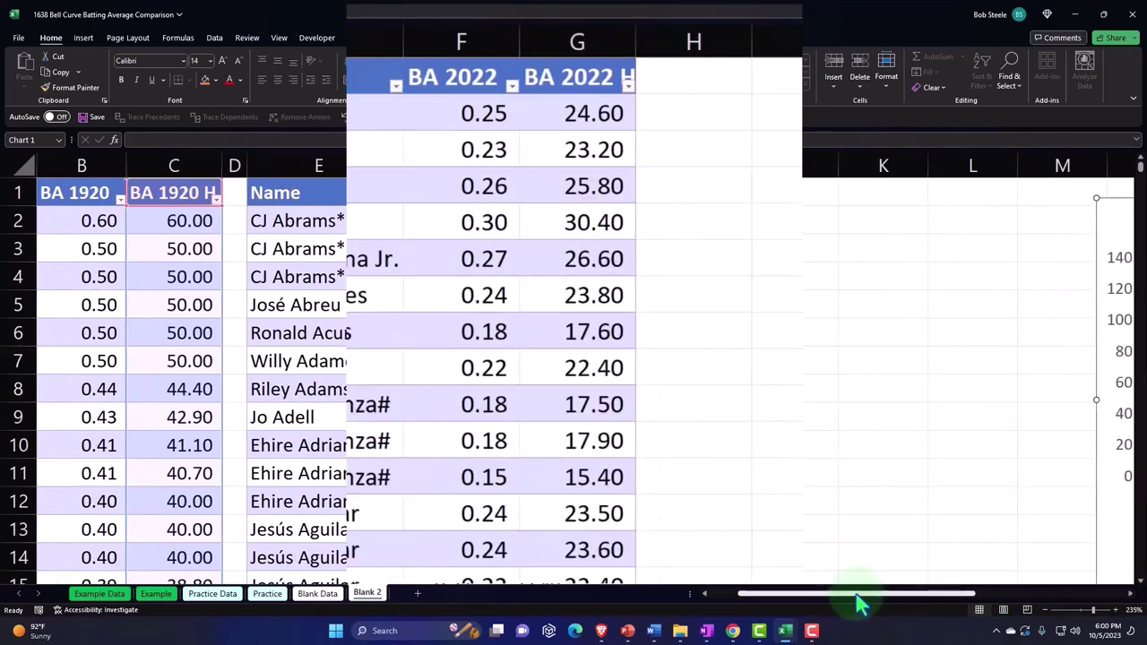
{"action": "left_click_drag", "start_coordinate": [857, 597], "coordinate": [833, 602]}
Select the BA 2022 H column and insert a histogram placed beside the 2022 table
{"action": "left_click", "coordinate": [735, 84]}
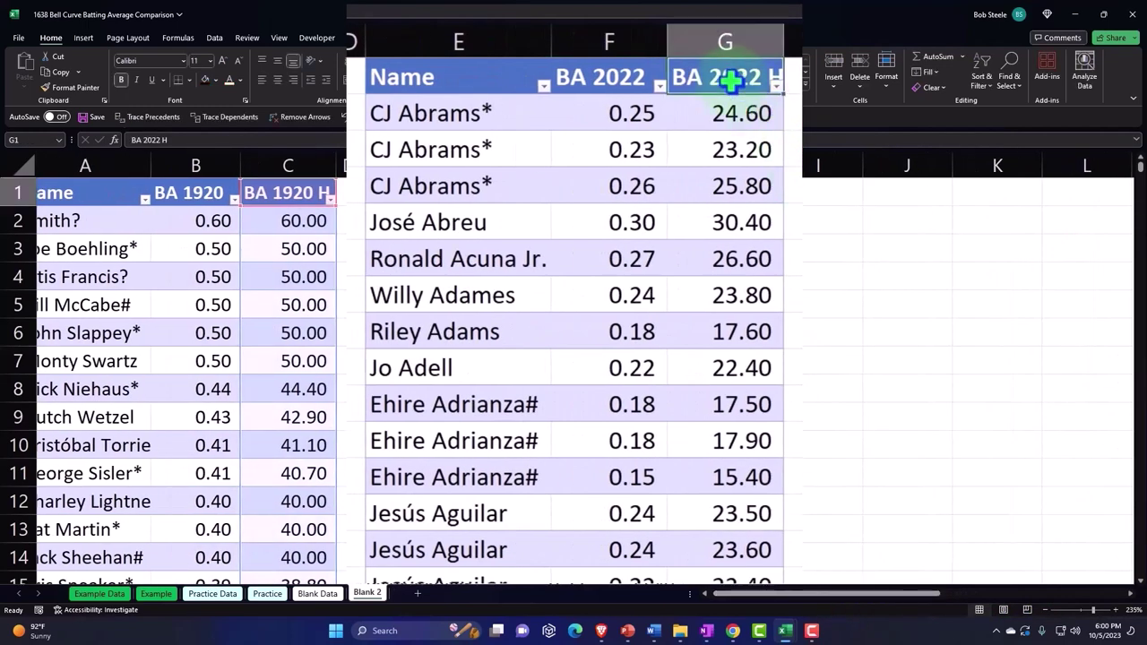
{"action": "key", "text": "ctrl+shift+Down"}
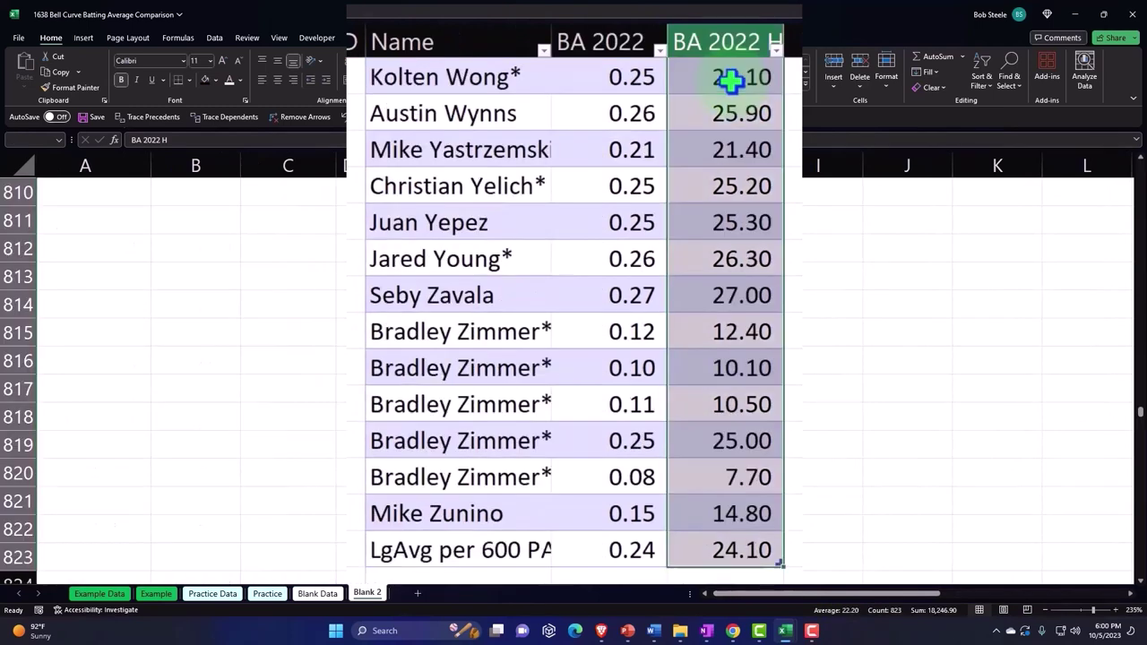
{"action": "key", "text": "ctrl+BackSpace"}
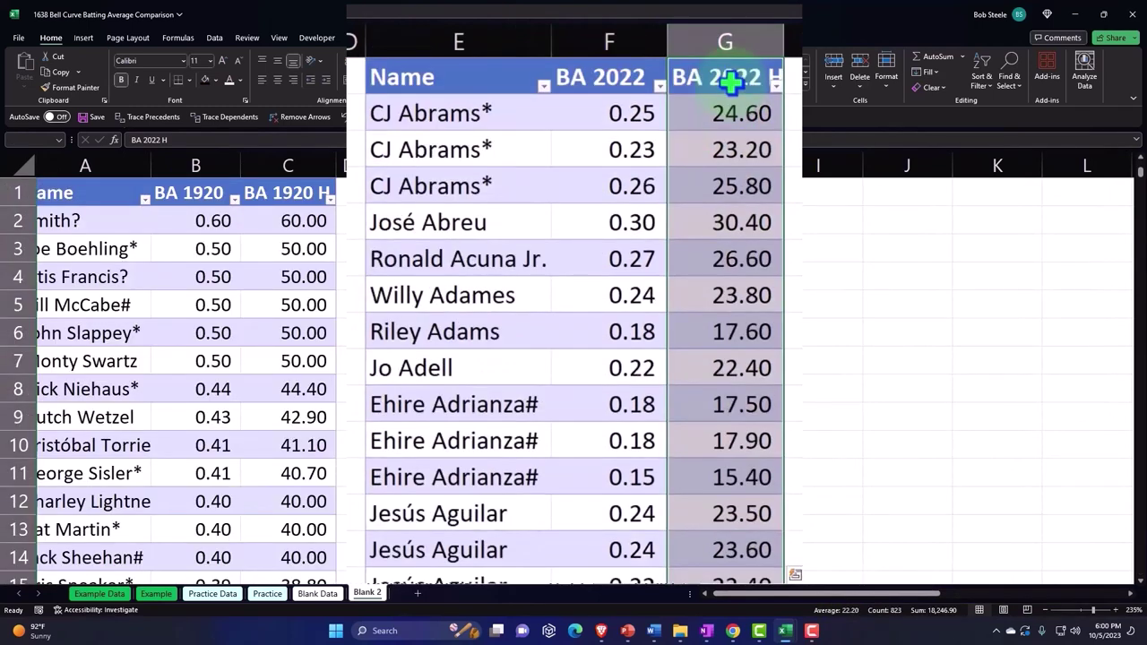
{"action": "left_click", "coordinate": [83, 37]}
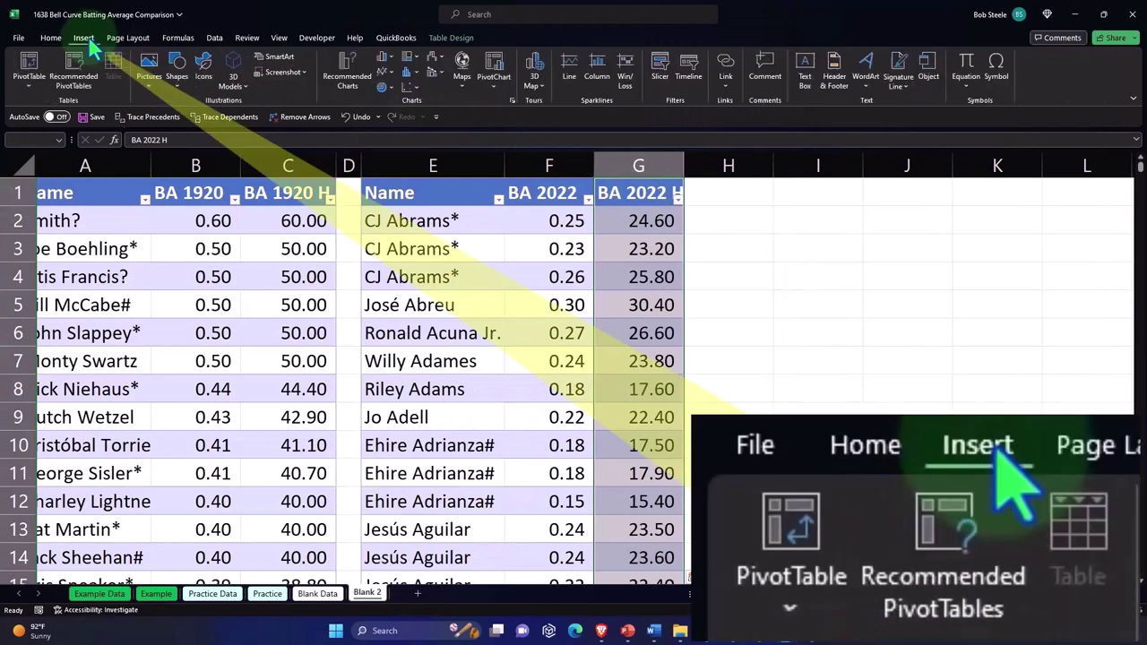
{"action": "left_click", "coordinate": [411, 72]}
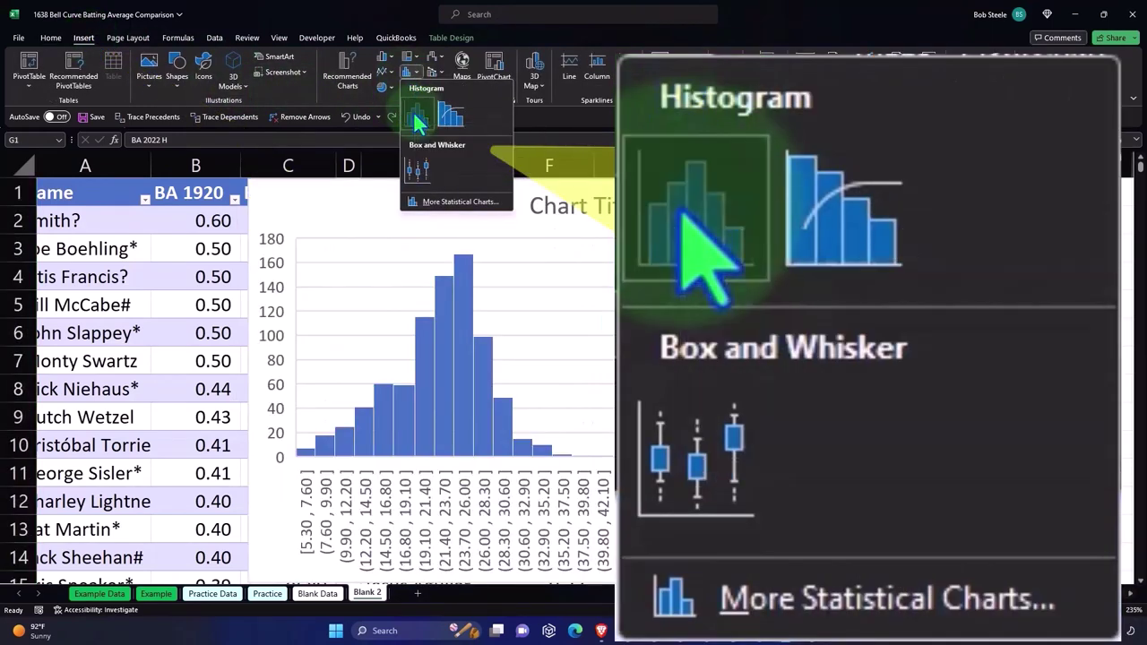
{"action": "left_click", "coordinate": [417, 116]}
{"action": "left_click_drag", "start_coordinate": [386, 202], "coordinate": [827, 236]}
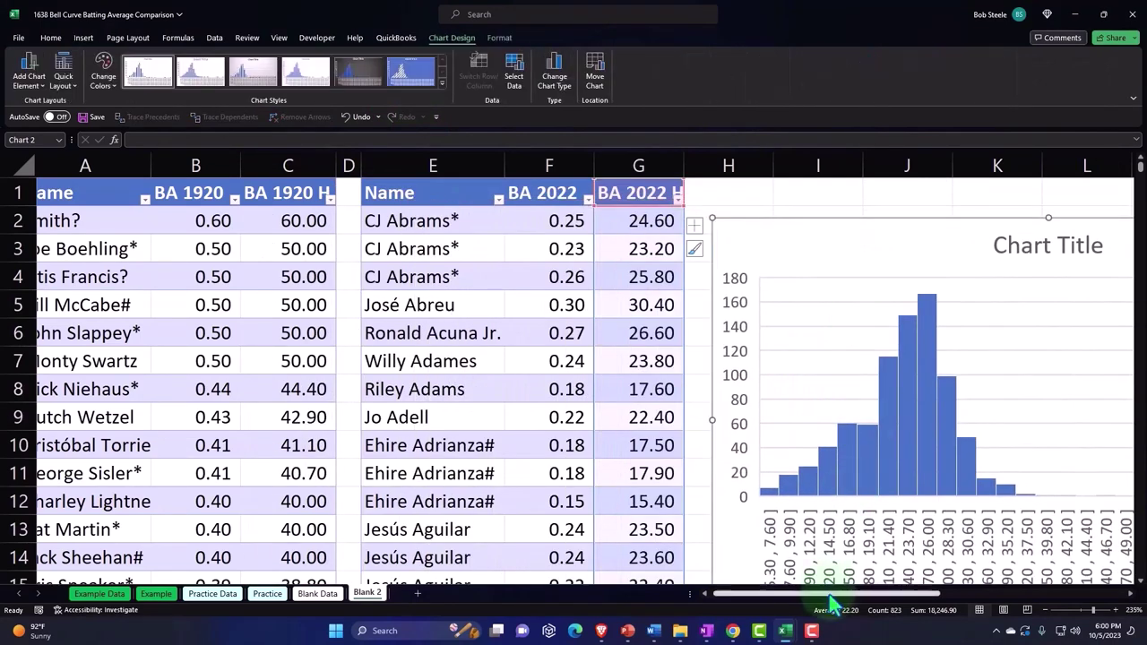
{"action": "scroll", "coordinate": [901, 606], "scroll_direction": "right", "scroll_amount": 4}
{"action": "scroll", "coordinate": [771, 475], "scroll_direction": "down", "scroll_amount": 1}
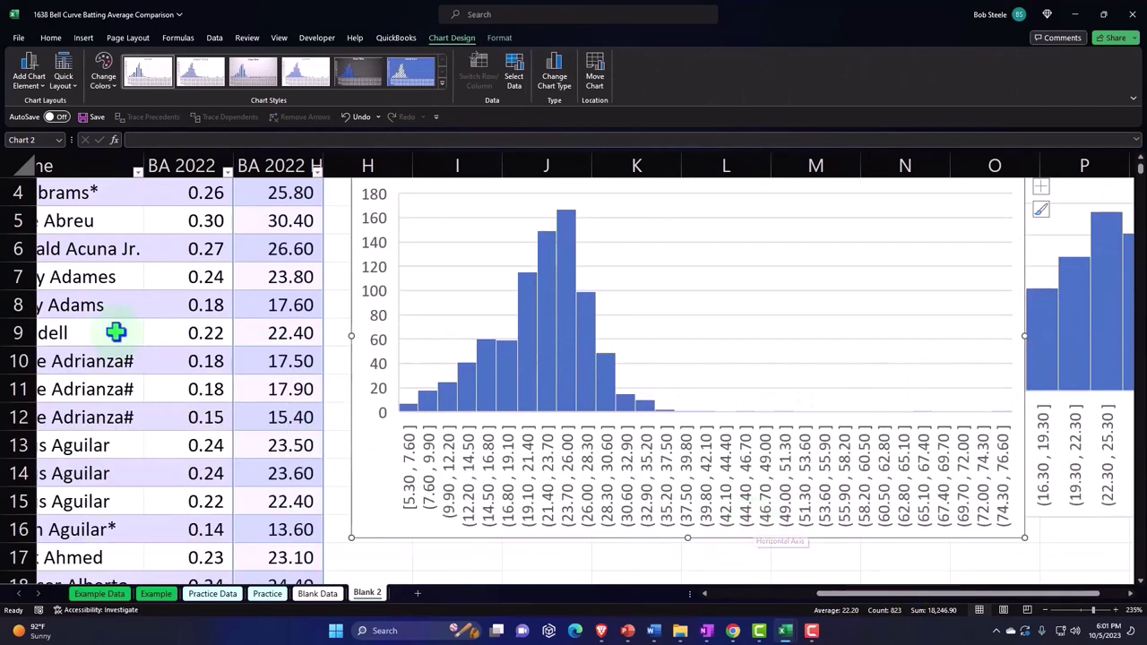
{"action": "left_click", "coordinate": [202, 352]}
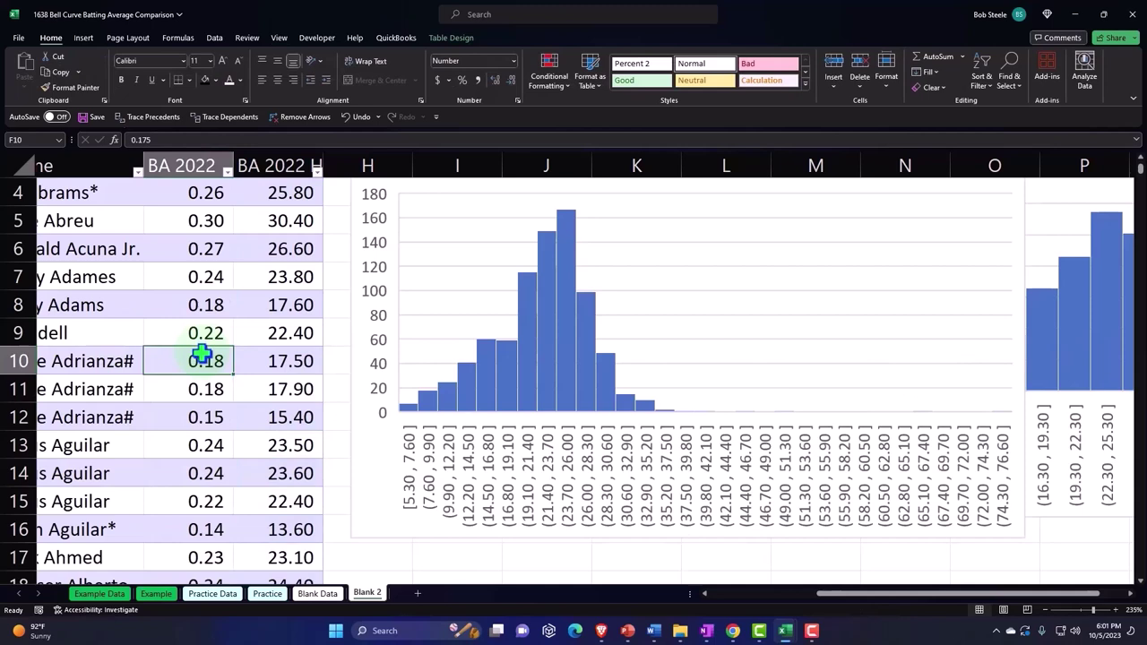
Sort the 2022 table by BA 2022 H, largest to smallest
{"action": "scroll", "coordinate": [203, 354], "scroll_direction": "up", "scroll_amount": 1}
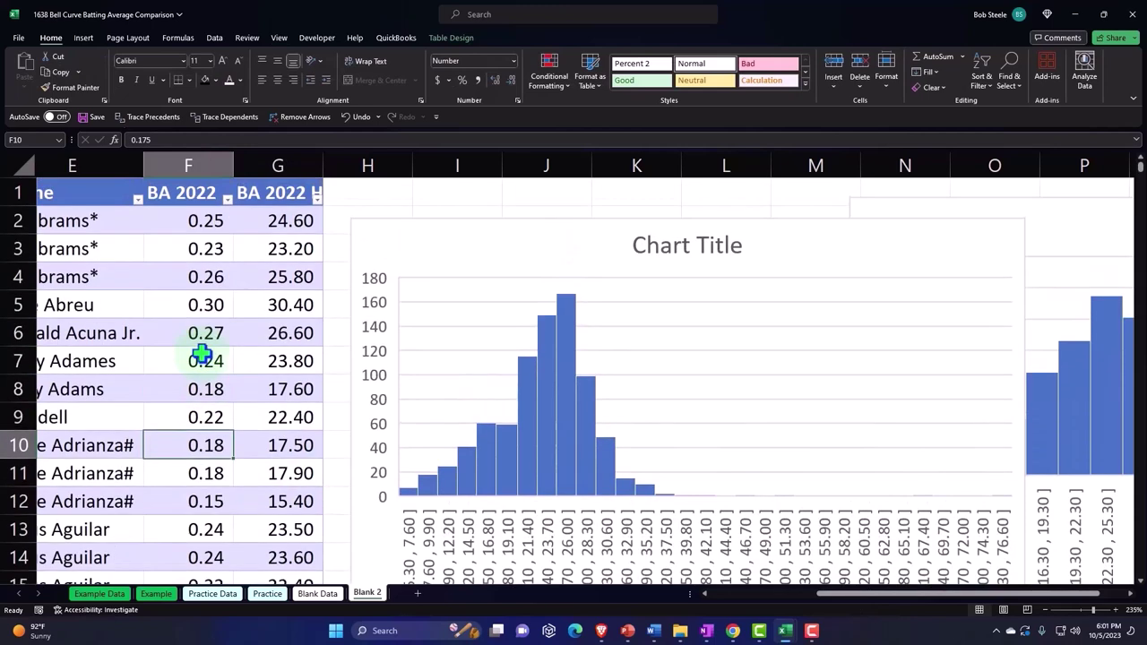
{"action": "left_click", "coordinate": [316, 198]}
{"action": "left_click", "coordinate": [274, 233]}
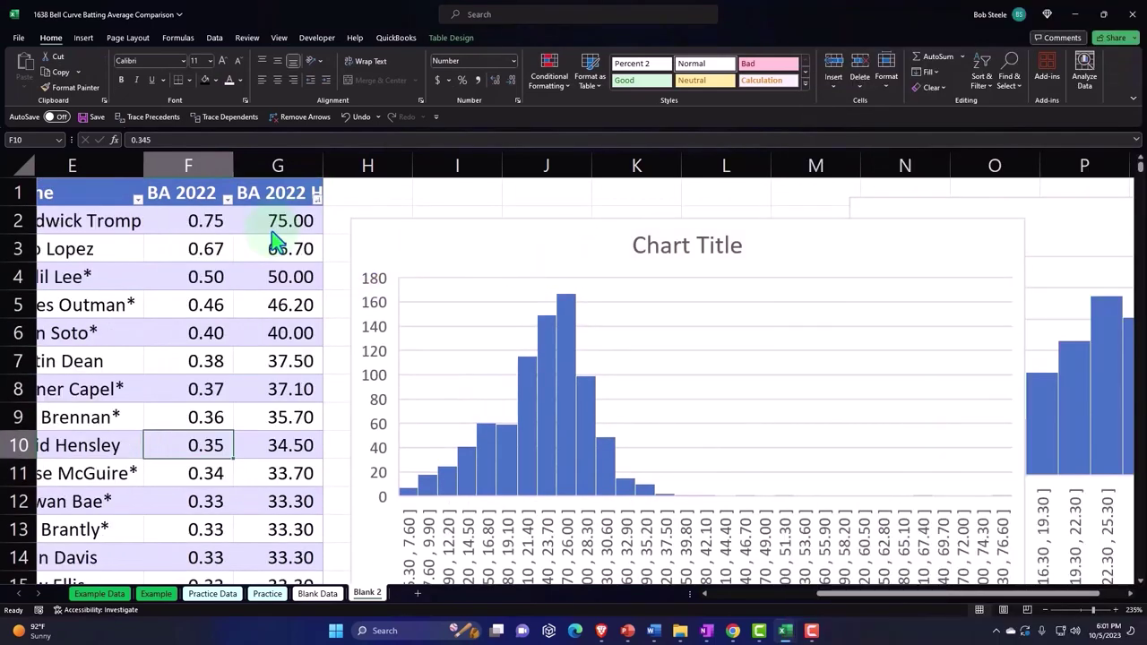
{"action": "scroll", "coordinate": [278, 240], "scroll_direction": "down", "scroll_amount": 1}
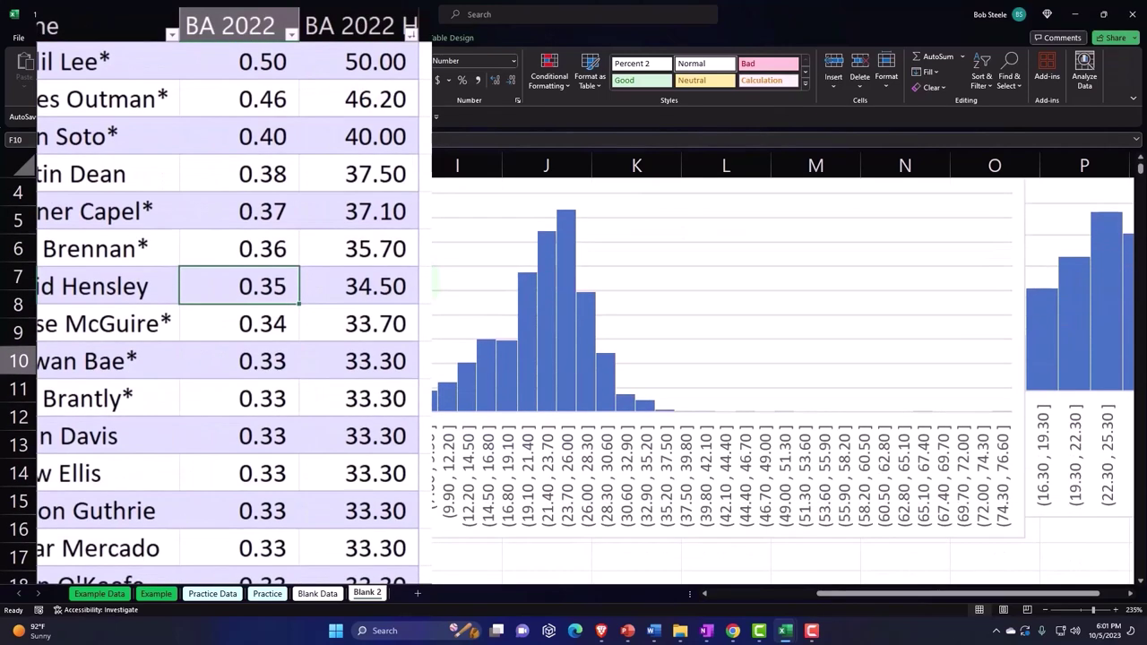
{"action": "scroll", "coordinate": [359, 124], "scroll_direction": "up", "scroll_amount": 1}
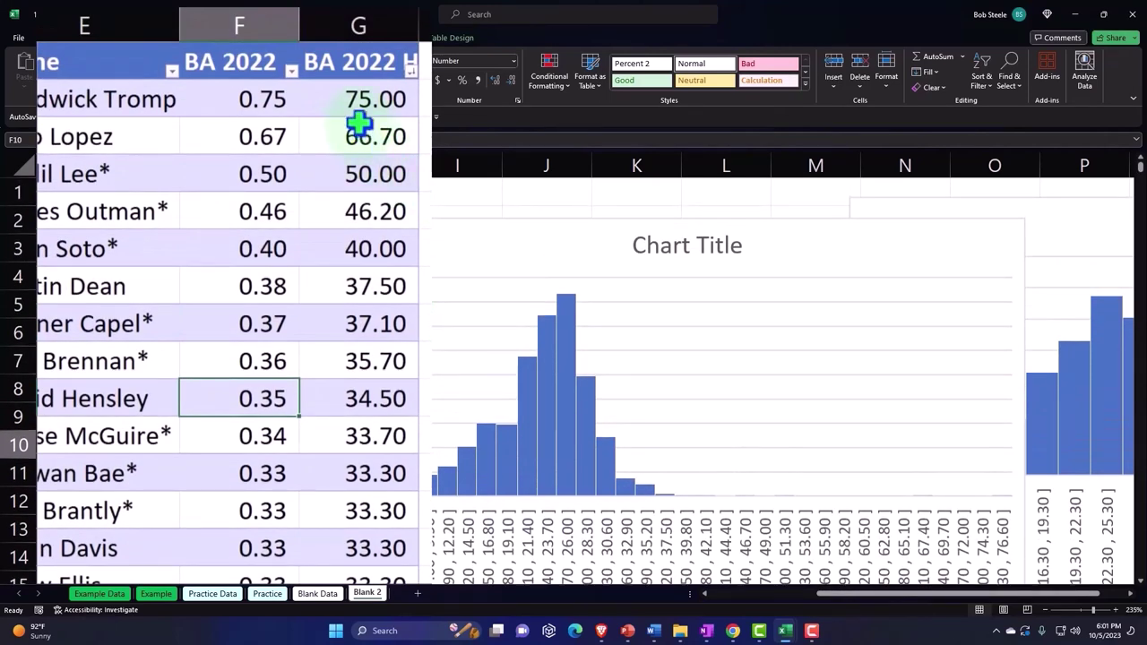
{"action": "scroll", "coordinate": [359, 124], "scroll_direction": "down", "scroll_amount": 1}
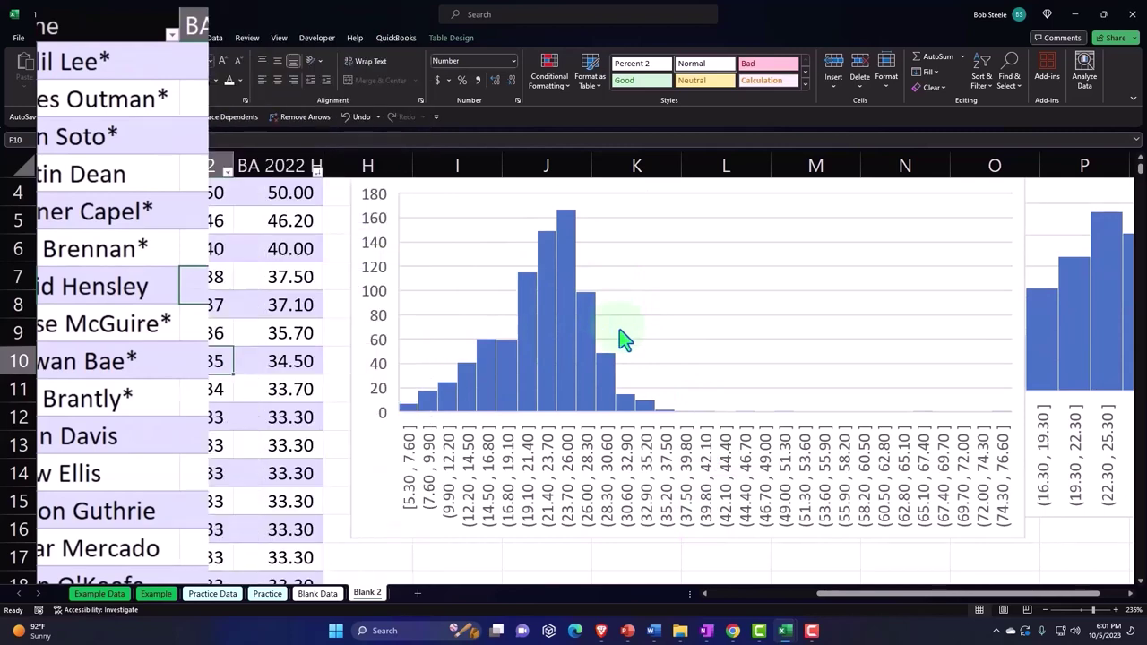
{"action": "scroll", "coordinate": [659, 419], "scroll_direction": "up", "scroll_amount": 1}
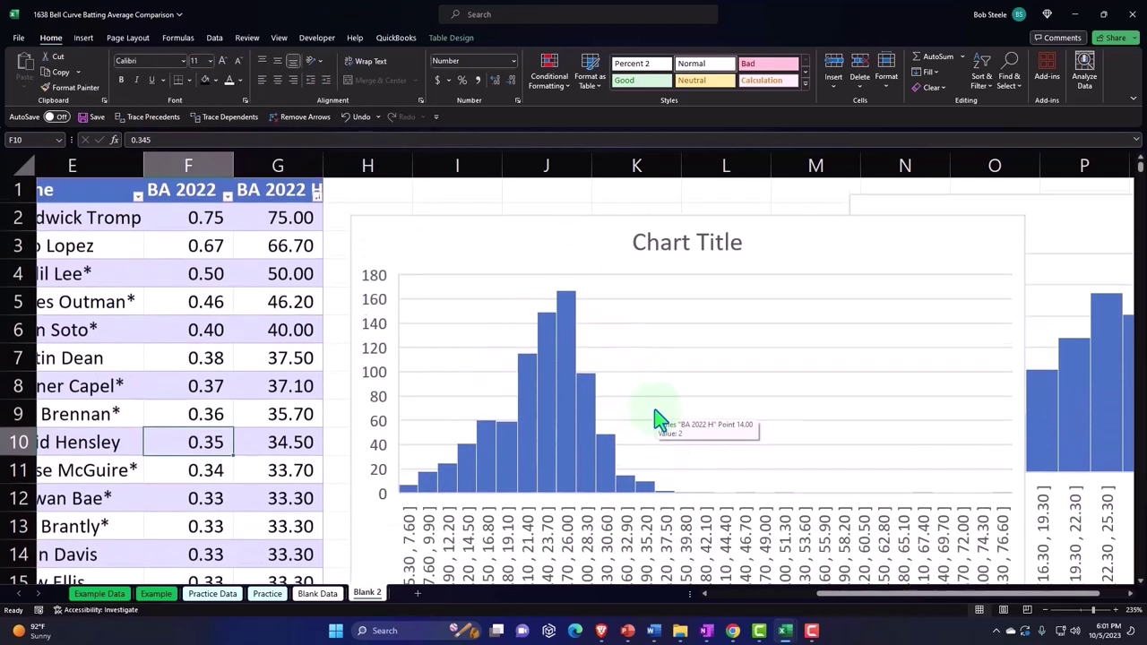
{"action": "left_click", "coordinate": [701, 254]}
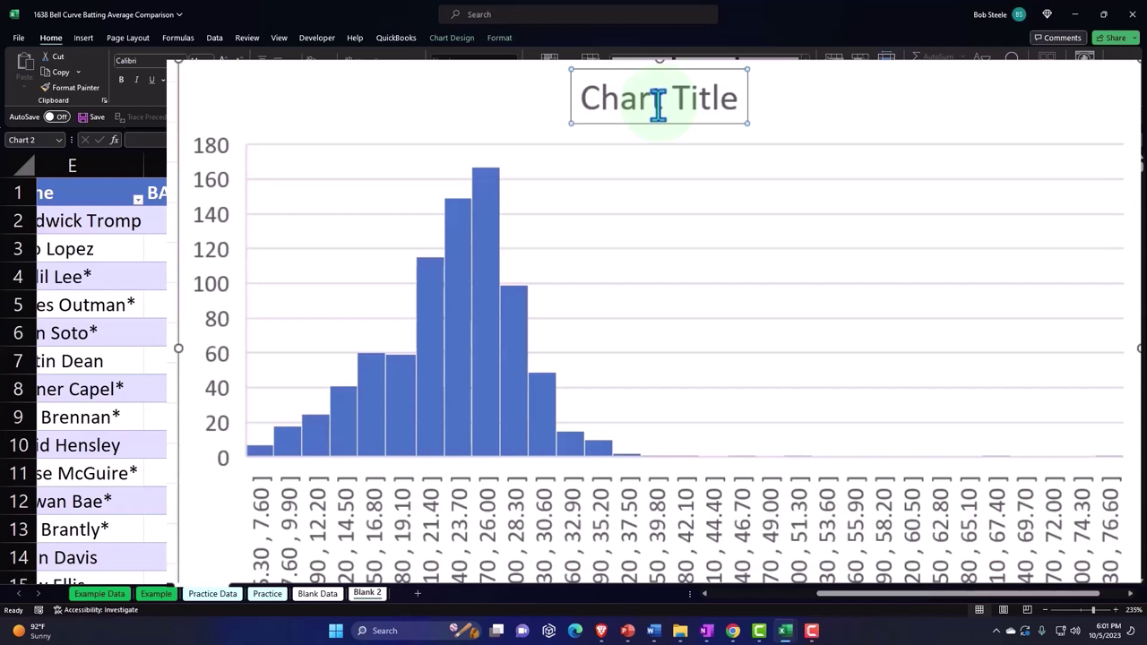
Replace the second histogram's placeholder title with 2022
{"action": "triple_click", "coordinate": [659, 103]}
{"action": "key", "text": "BackSpace"}
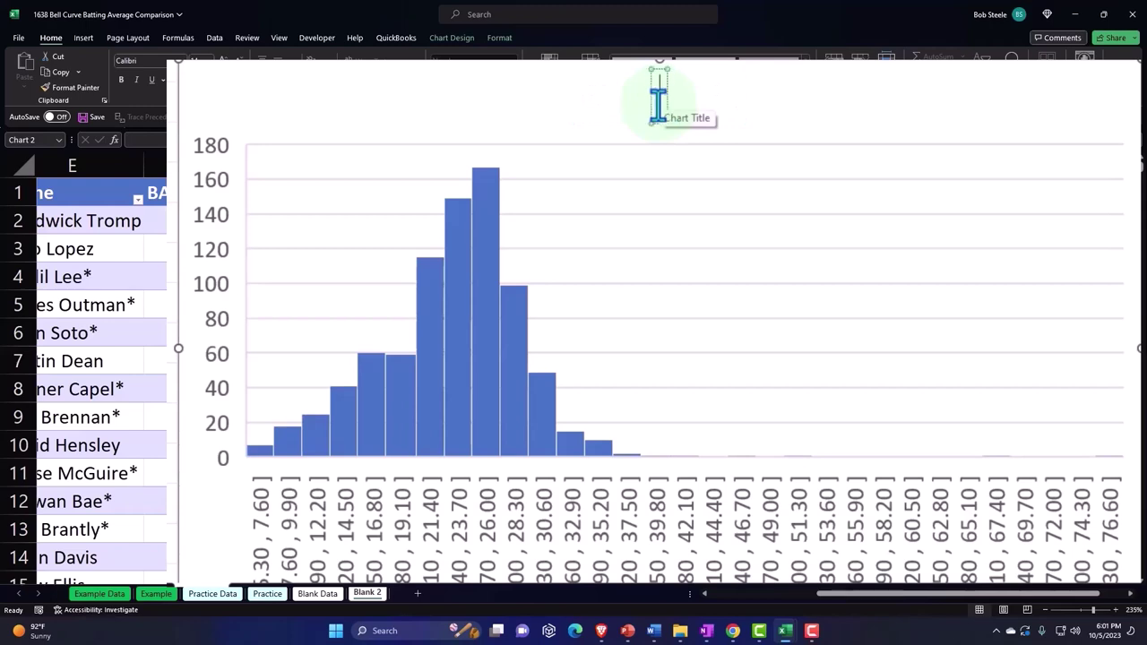
{"action": "type", "text": "2022"}
{"action": "left_click", "coordinate": [494, 117]}
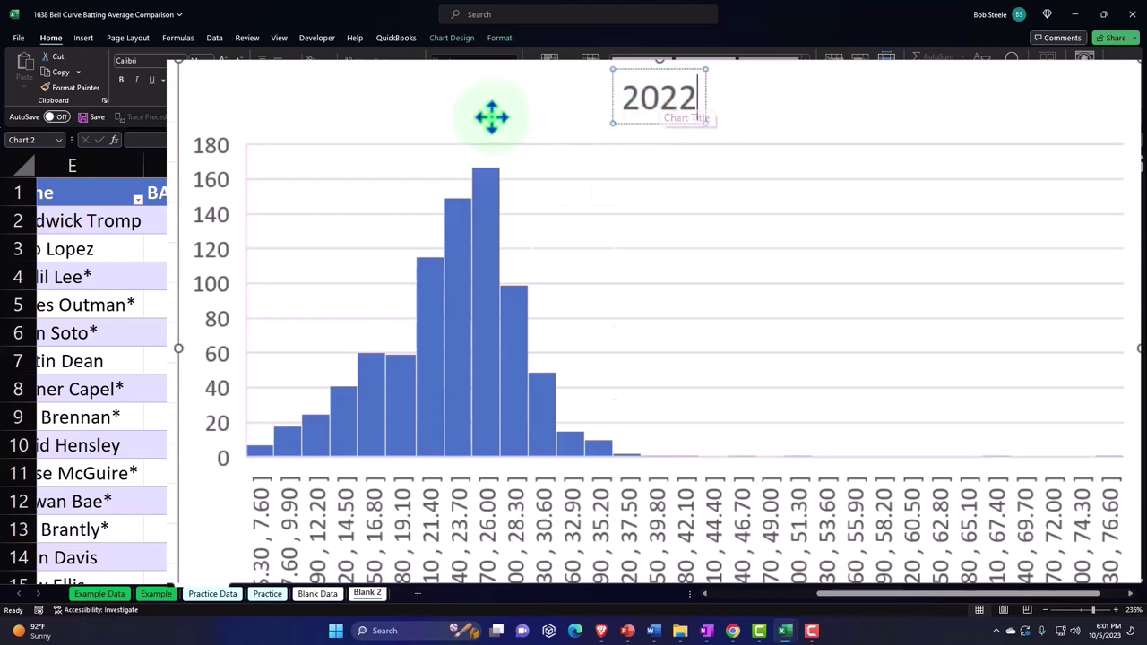
Move the 2022 histogram down and right, below the 1920 chart
{"action": "left_click_drag", "start_coordinate": [551, 240], "coordinate": [853, 564]}
{"action": "scroll", "coordinate": [854, 603], "scroll_direction": "right", "scroll_amount": 1}
{"action": "left_click_drag", "start_coordinate": [735, 200], "coordinate": [902, 503]}
{"action": "left_click_drag", "start_coordinate": [902, 595], "coordinate": [981, 595]}
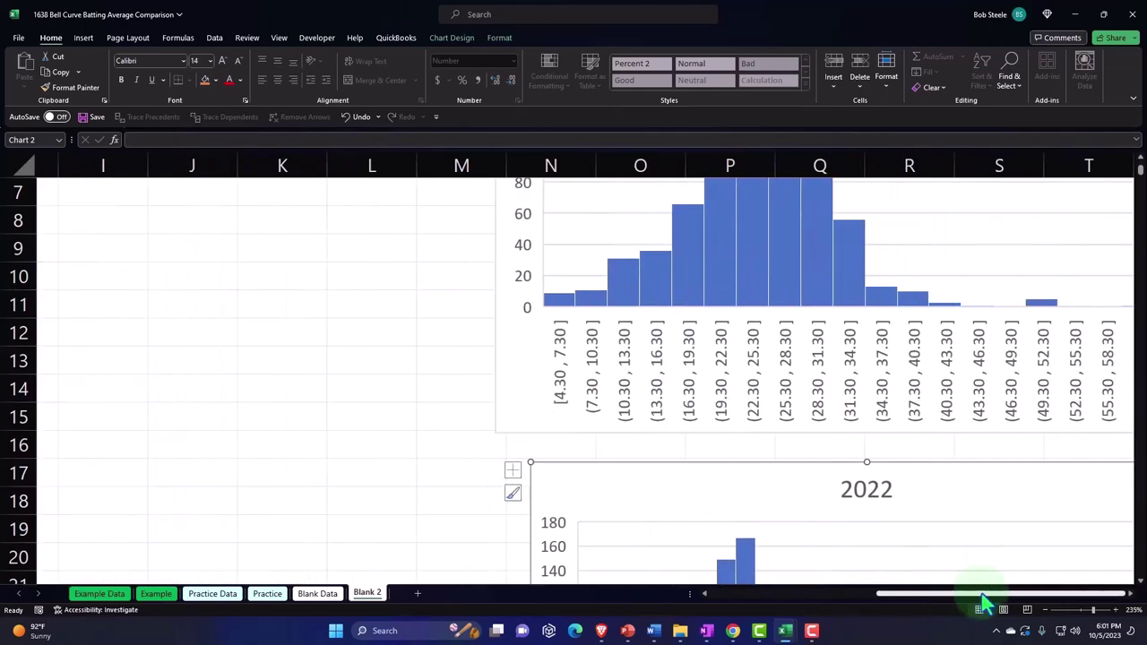
{"action": "left_click_drag", "start_coordinate": [724, 473], "coordinate": [759, 511]}
{"action": "scroll", "coordinate": [630, 272], "scroll_direction": "up", "scroll_amount": 2}
Shift the 1920 histogram to the right of the tables and return to the cells
{"action": "left_click", "coordinate": [602, 226]}
{"action": "left_click_drag", "start_coordinate": [601, 225], "coordinate": [799, 241]}
{"action": "scroll", "coordinate": [824, 328], "scroll_direction": "down", "scroll_amount": 2}
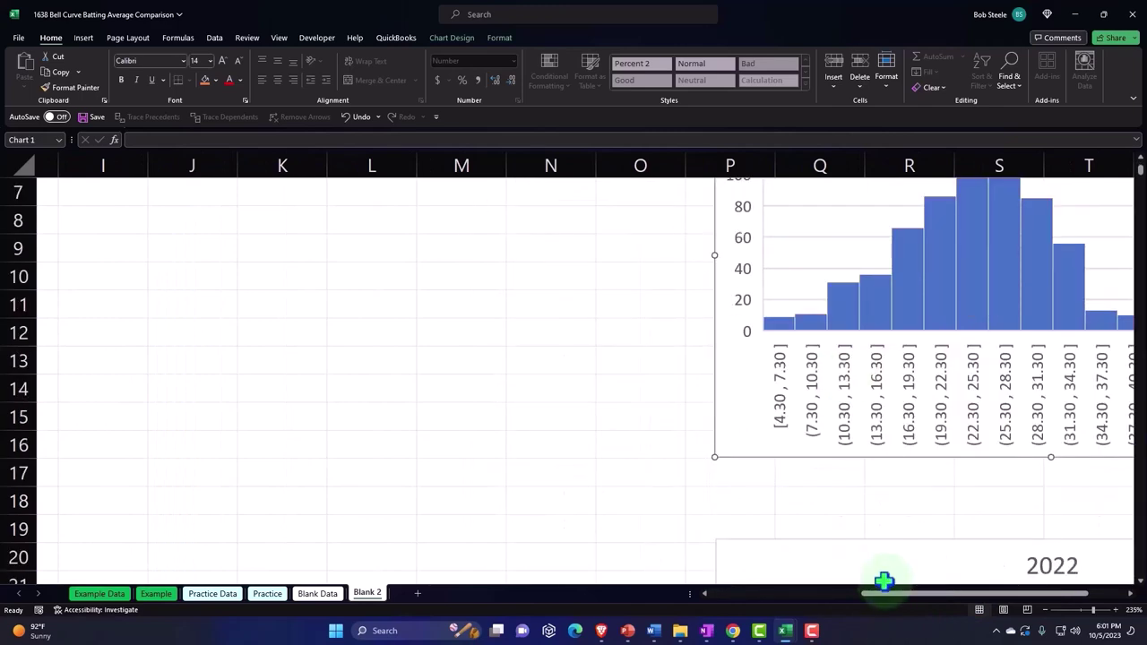
{"action": "left_click_drag", "start_coordinate": [888, 599], "coordinate": [725, 622]}
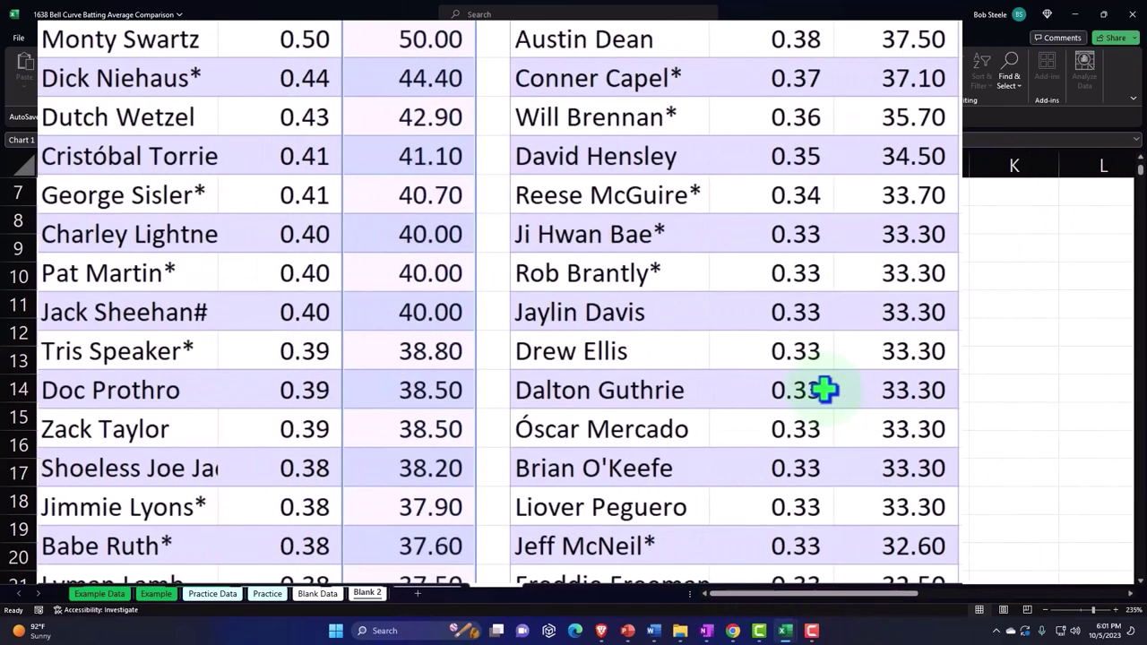
{"action": "key", "text": "Escape"}
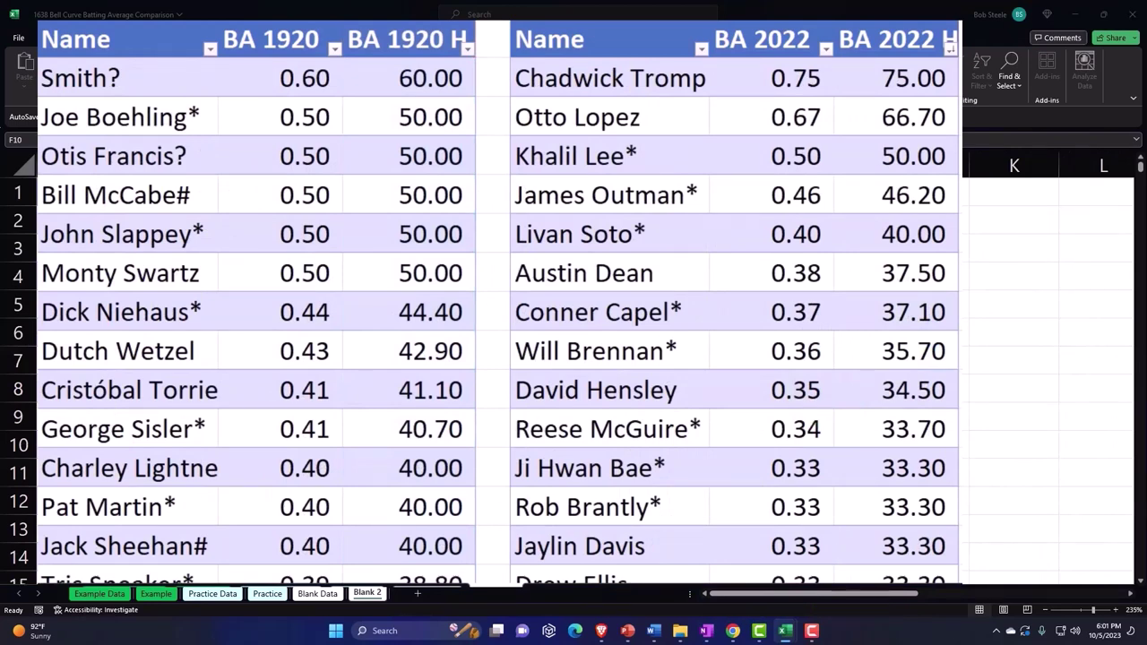
{"action": "left_click", "coordinate": [770, 390]}
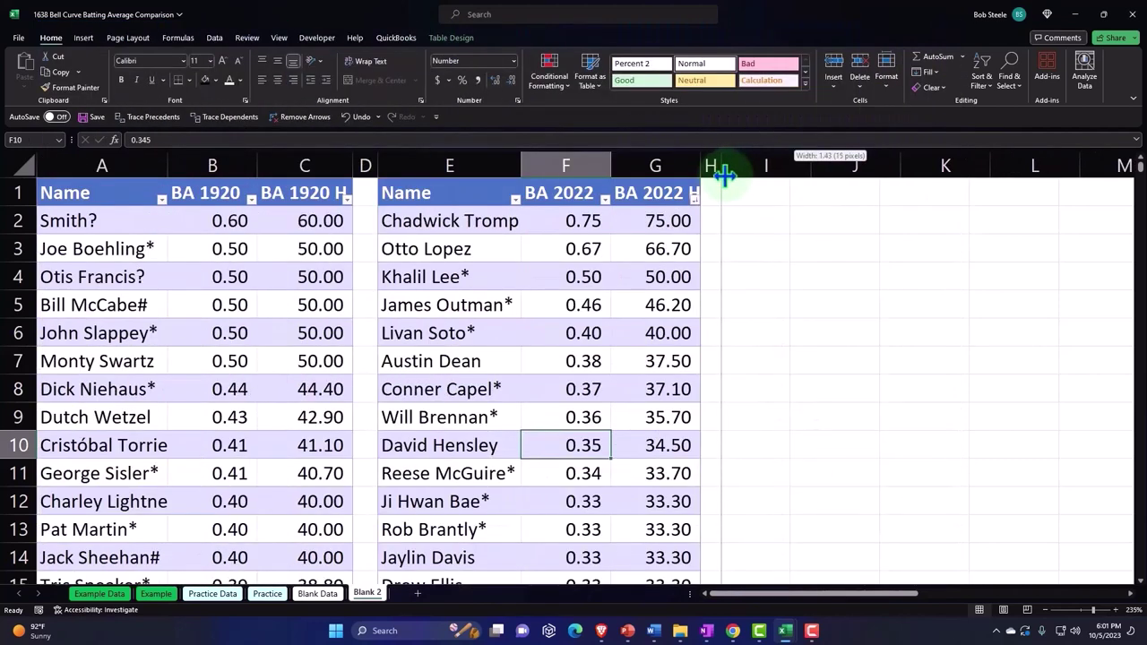
{"action": "left_click", "coordinate": [768, 215]}
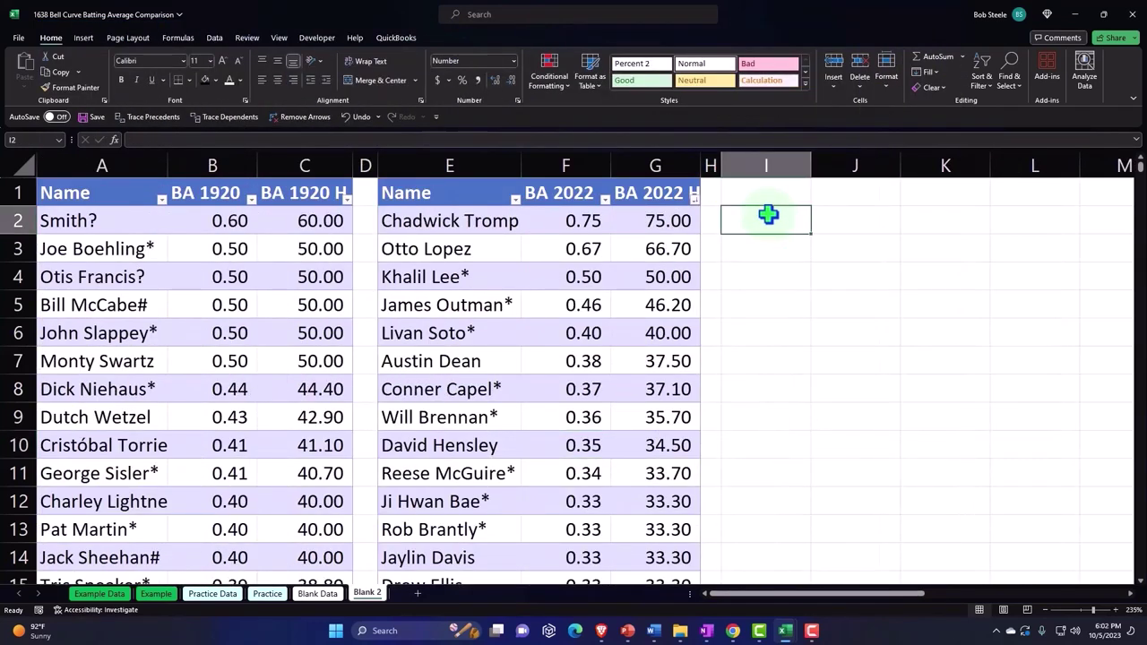
Enter the headers Data, 1920 and 2022 in I1:K1
{"action": "key", "text": "Up"}
{"action": "type", "text": "Data"}
{"action": "key", "text": "Tab"}
{"action": "type", "text": "1,920"}
{"action": "key", "text": "Tab"}
{"action": "type", "text": "2022"}
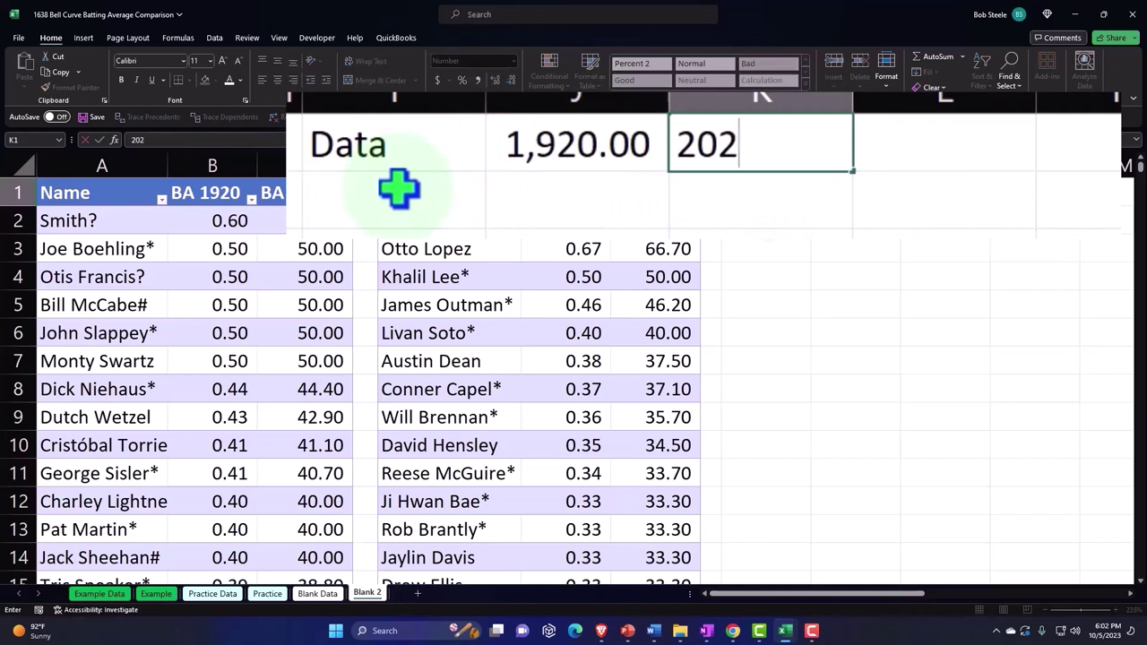
{"action": "key", "text": "Return"}
Set J1:K1 to General format so the years show without commas or decimals
{"action": "key", "text": "Up"}
{"action": "key", "text": "Right"}
{"action": "key", "text": "shift+Right"}
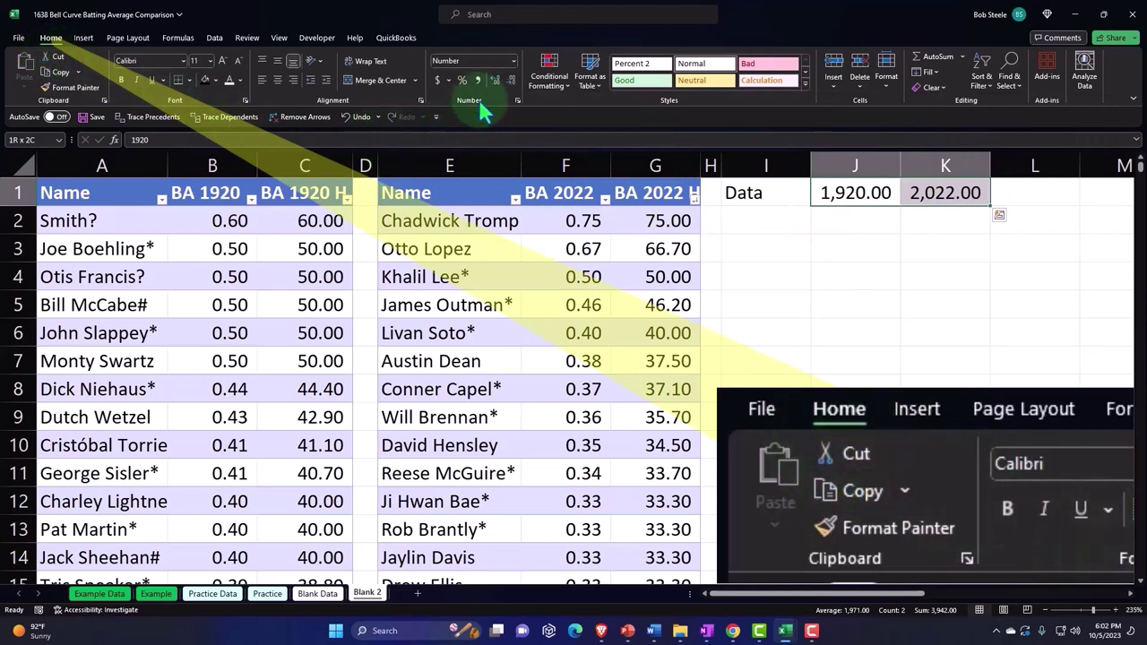
{"action": "left_click", "coordinate": [514, 61]}
{"action": "left_click", "coordinate": [481, 82]}
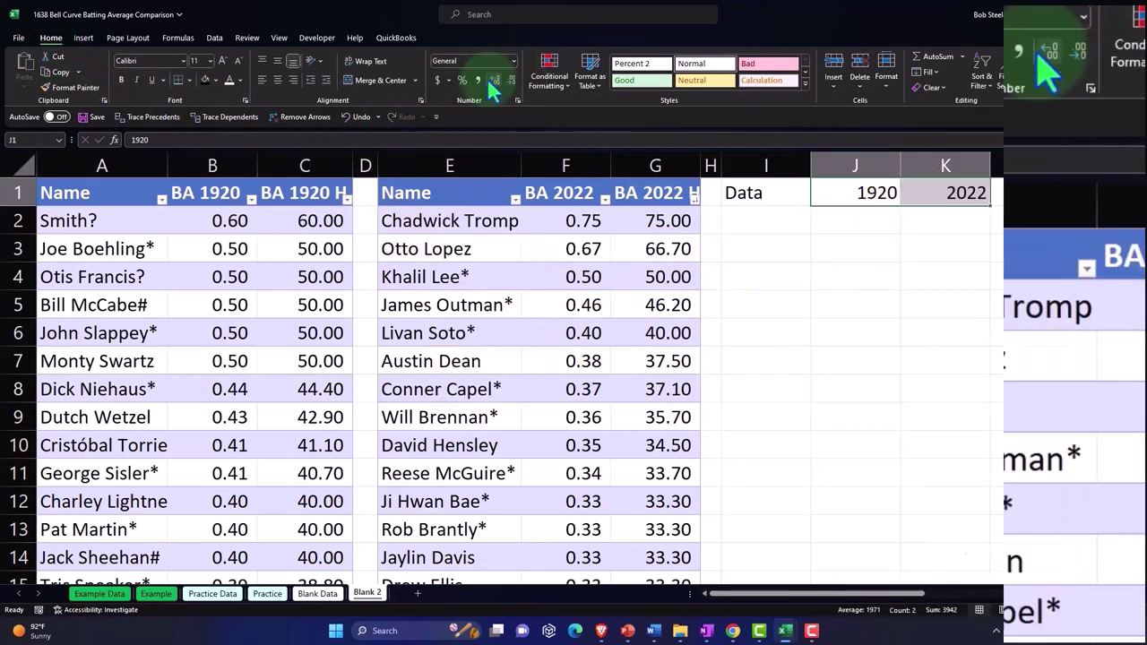
{"action": "left_click", "coordinate": [842, 274]}
Give I1:K1 a black fill with white text, and centre the 1920 and 2022 headings
{"action": "left_click_drag", "start_coordinate": [767, 192], "coordinate": [917, 192]}
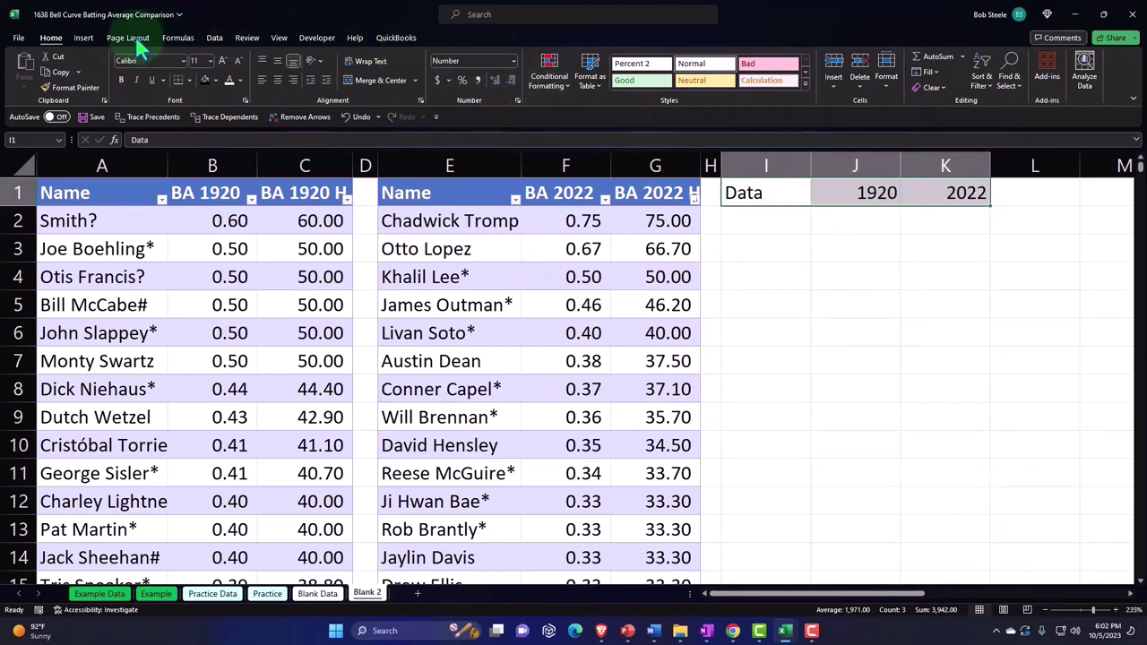
{"action": "left_click", "coordinate": [205, 79]}
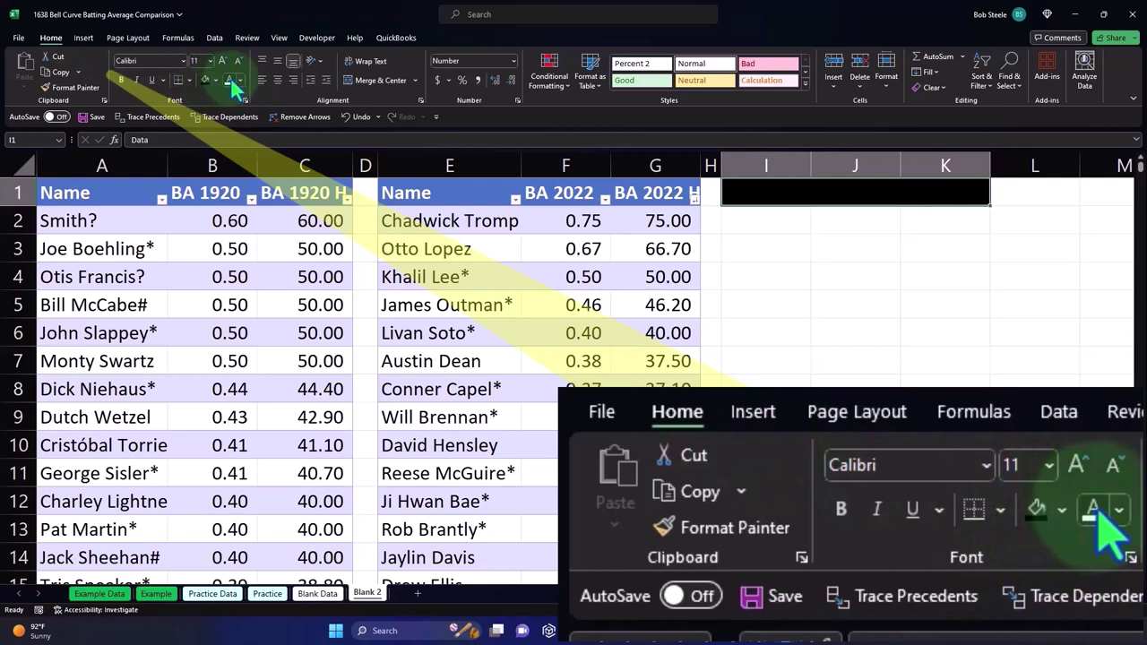
{"action": "left_click", "coordinate": [230, 80]}
{"action": "left_click_drag", "start_coordinate": [855, 190], "coordinate": [929, 192]}
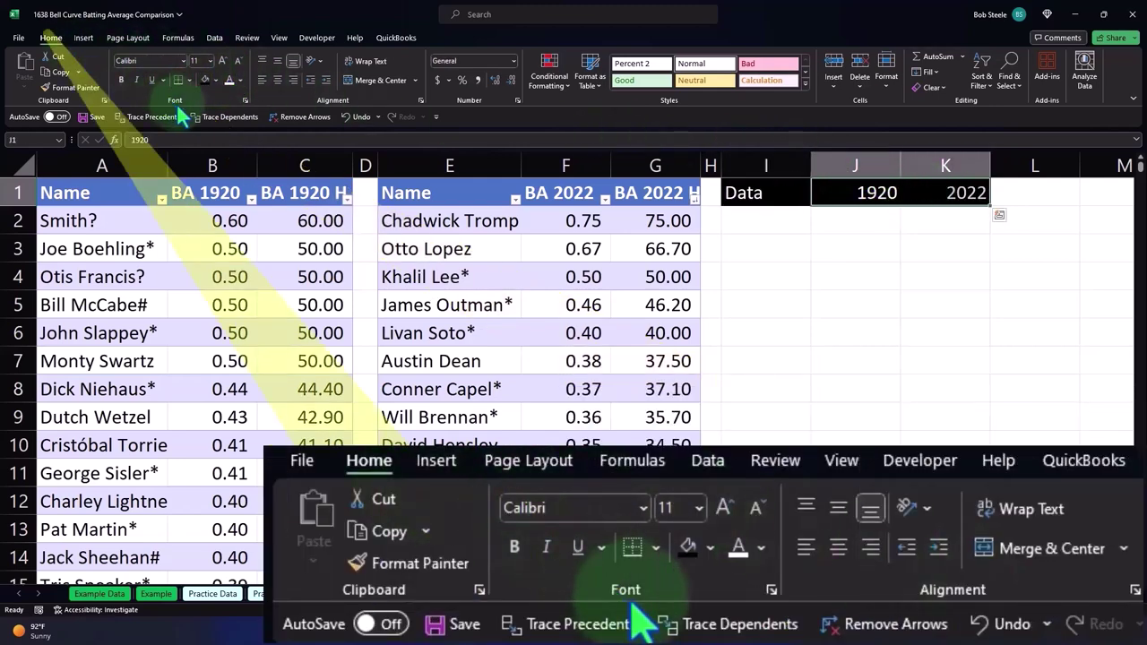
{"action": "left_click", "coordinate": [277, 80]}
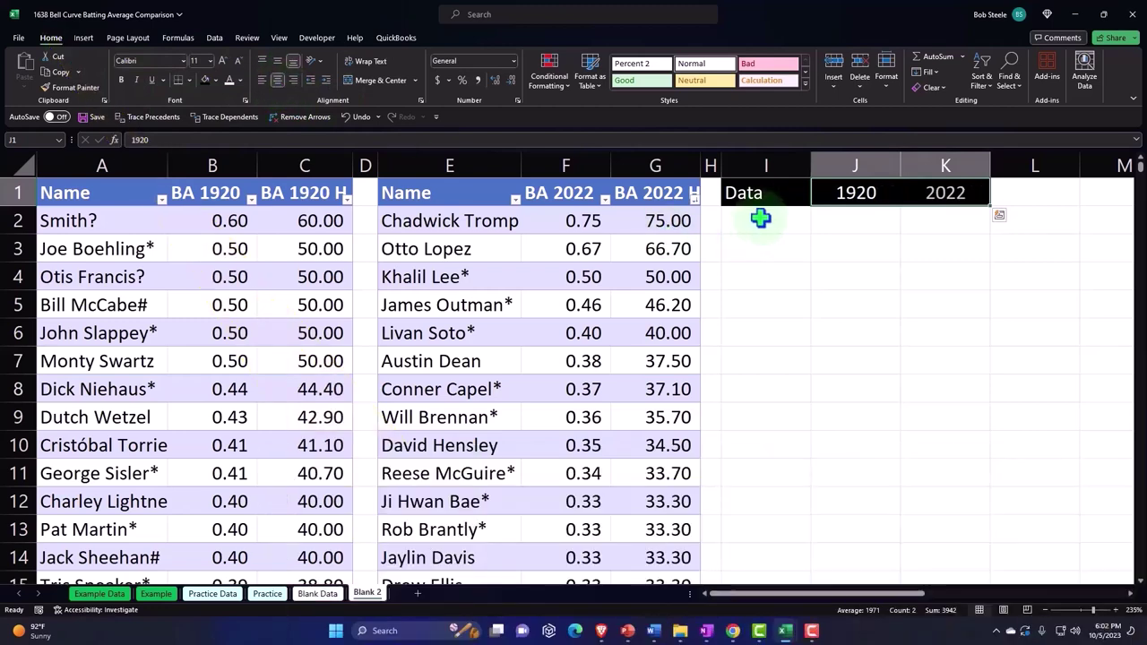
Enter the labels Mean, SD, Median and Mode in cells I2 through I5
{"action": "left_click", "coordinate": [762, 217]}
{"action": "type", "text": "Mean"}
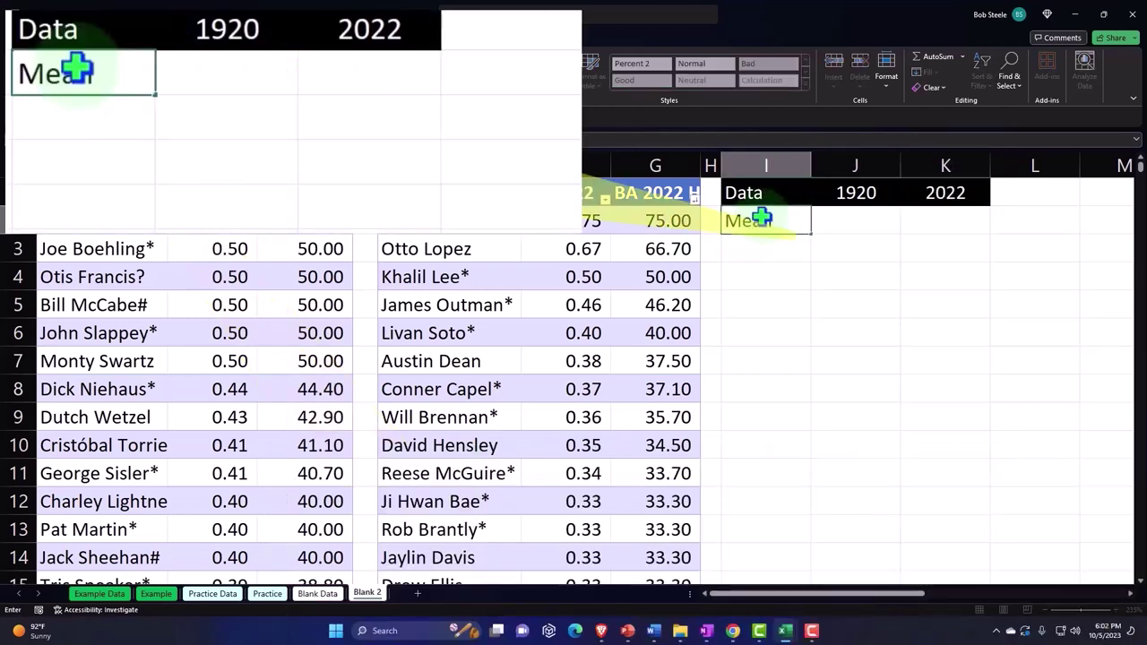
{"action": "key", "text": "Return"}
{"action": "type", "text": "SD"}
{"action": "key", "text": "Return"}
{"action": "type", "text": "Med"}
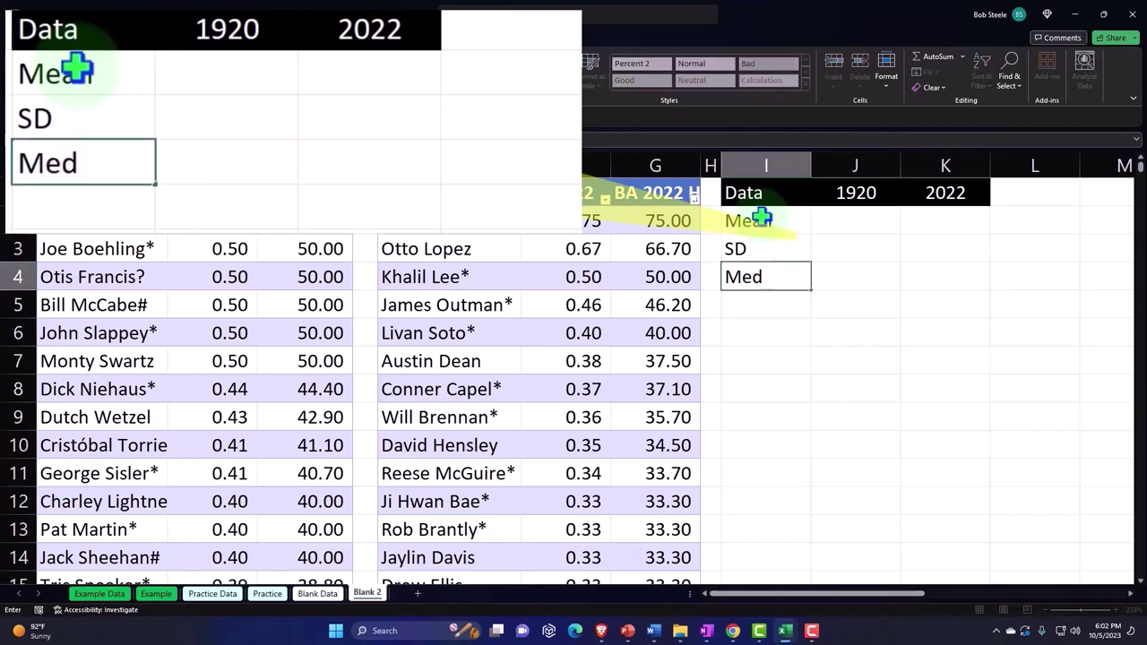
{"action": "type", "text": "ian"}
{"action": "key", "text": "Return"}
{"action": "type", "text": "MO"}
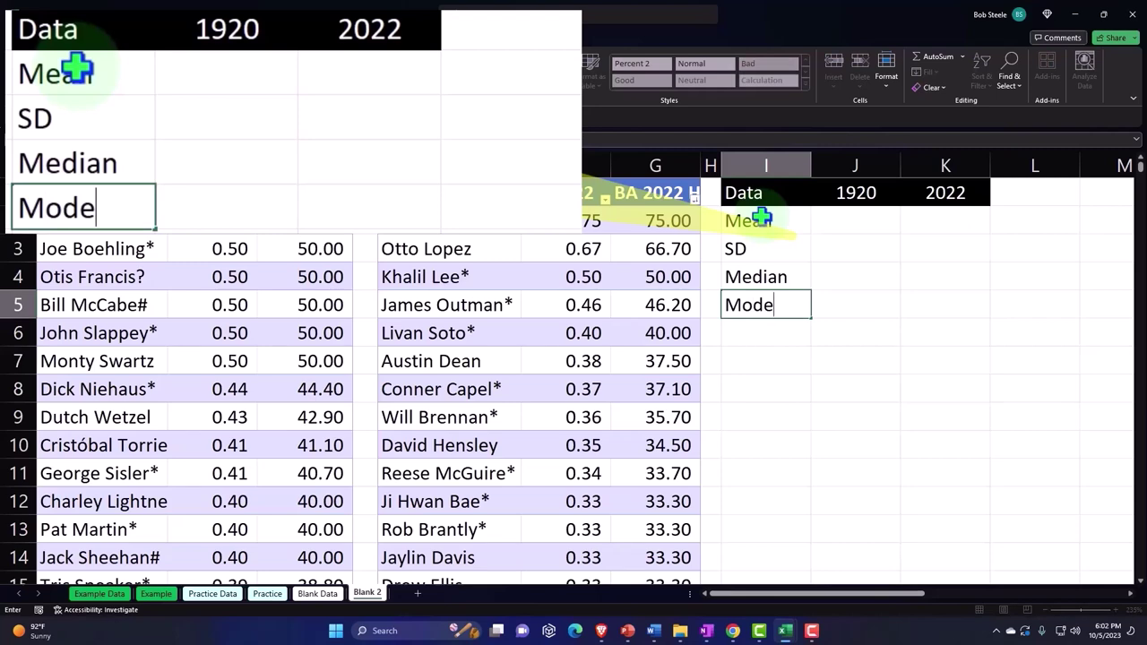
{"action": "type", "text": "de"}
{"action": "key", "text": "Tab"}
In J2, enter =AVERAGE over the BA 1920 H column from C2 down, giving 24.17
{"action": "key", "text": "Up"}
{"action": "key", "text": "Up"}
{"action": "key", "text": "Up"}
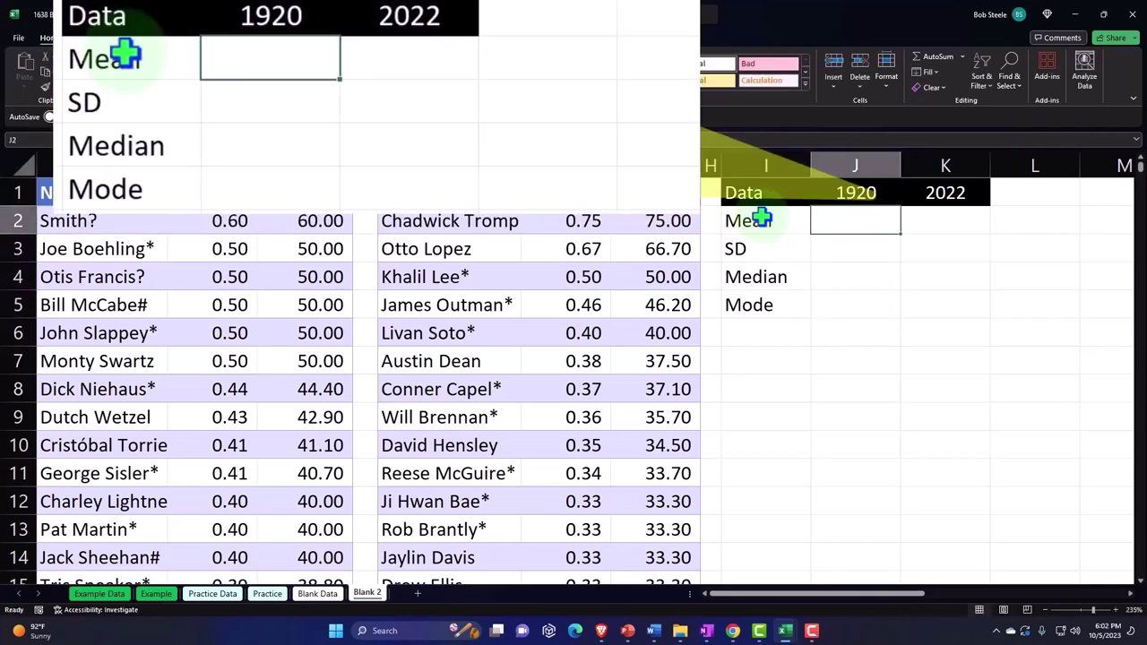
{"action": "type", "text": "=average"}
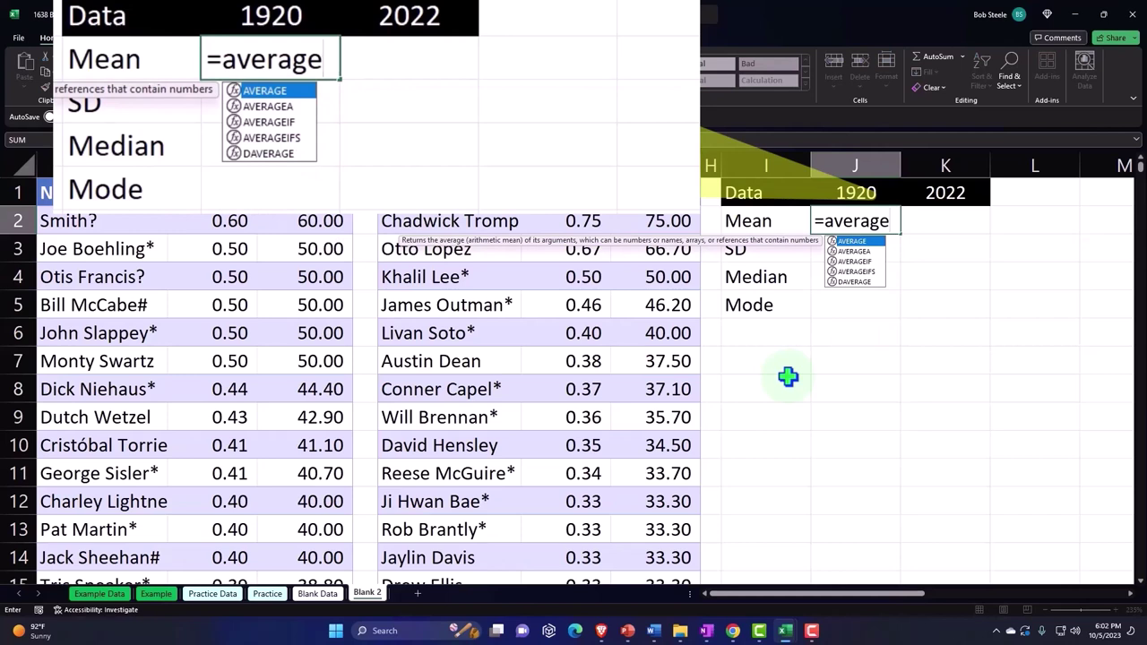
{"action": "type", "text": "("}
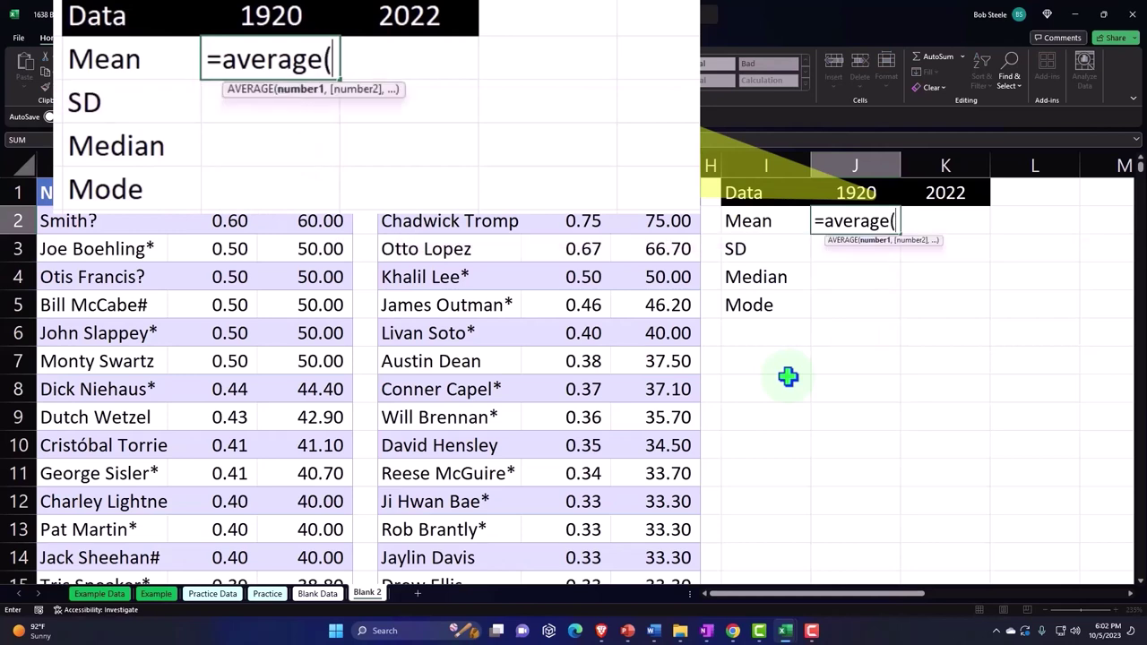
{"action": "key", "text": "Left"}
{"action": "key", "text": "Left"}
{"action": "key", "text": "Left"}
{"action": "key", "text": "Left"}
{"action": "key", "text": "Left"}
{"action": "key", "text": "Left"}
{"action": "key", "text": "Left"}
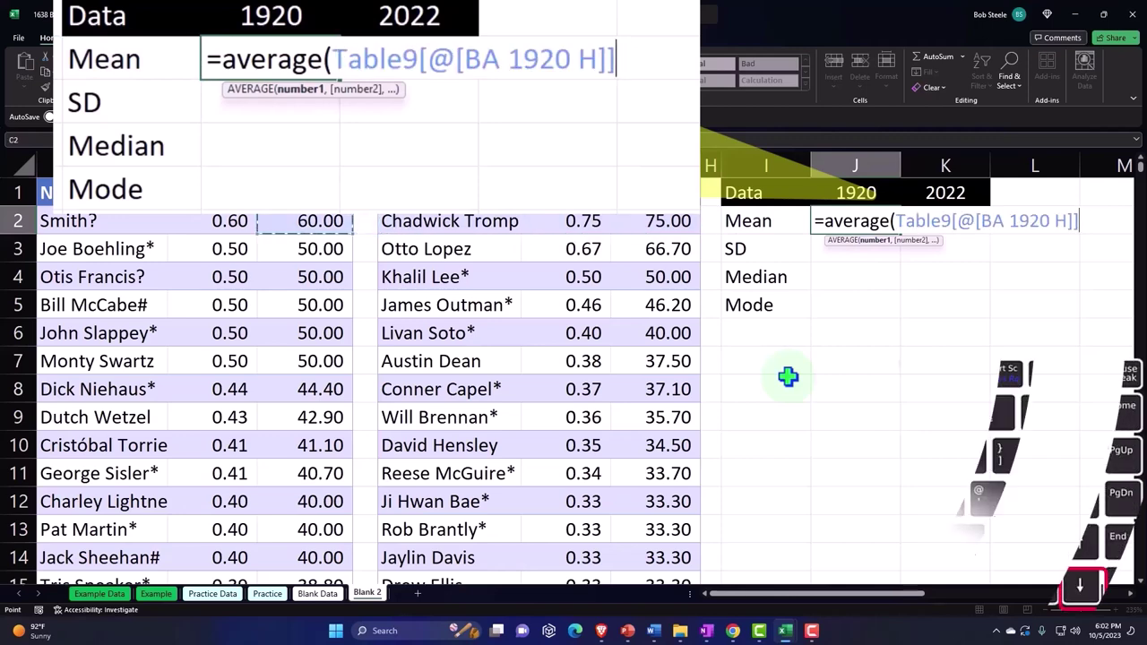
{"action": "key", "text": "ctrl+shift+Down"}
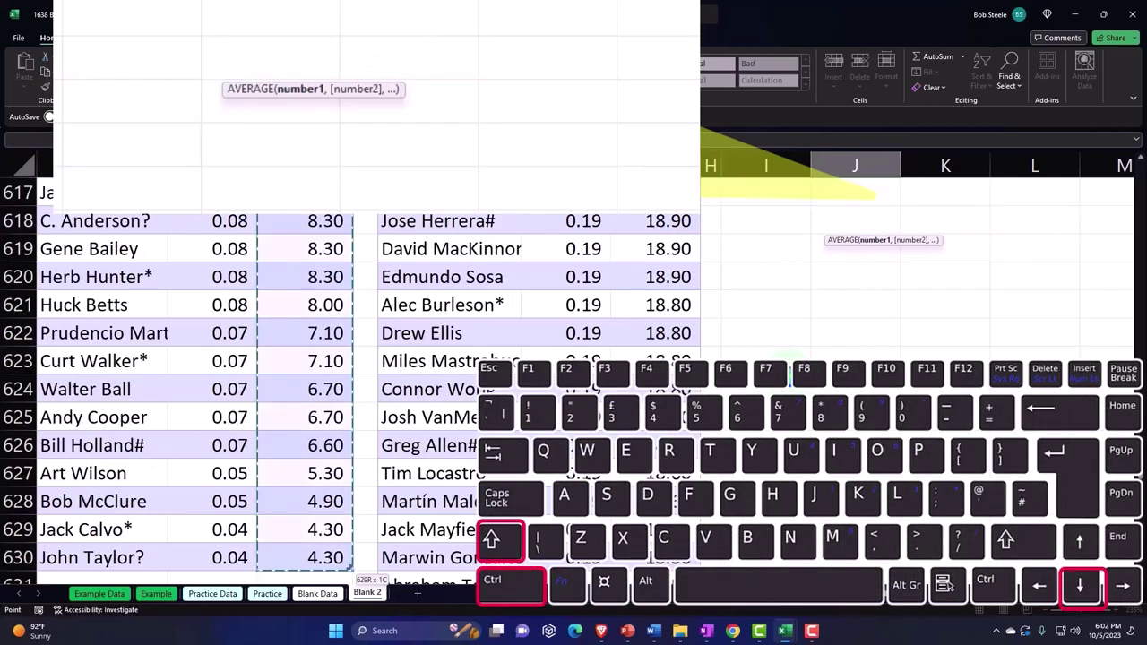
{"action": "key", "text": "Return"}
{"action": "scroll", "coordinate": [888, 293], "scroll_direction": "up", "scroll_amount": 1}
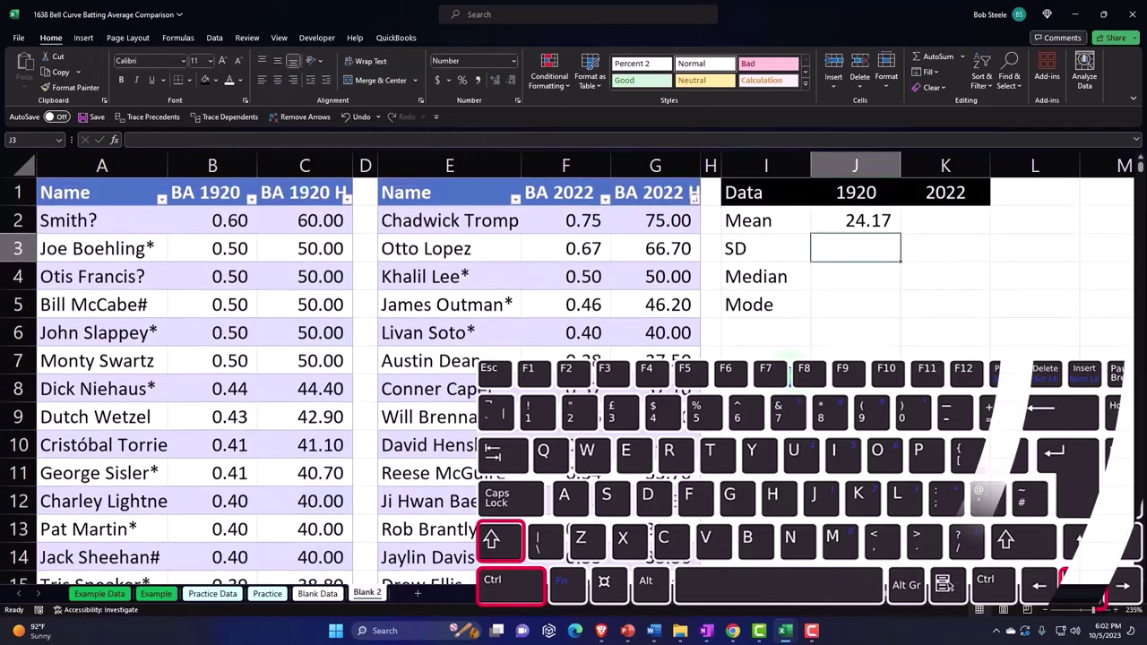